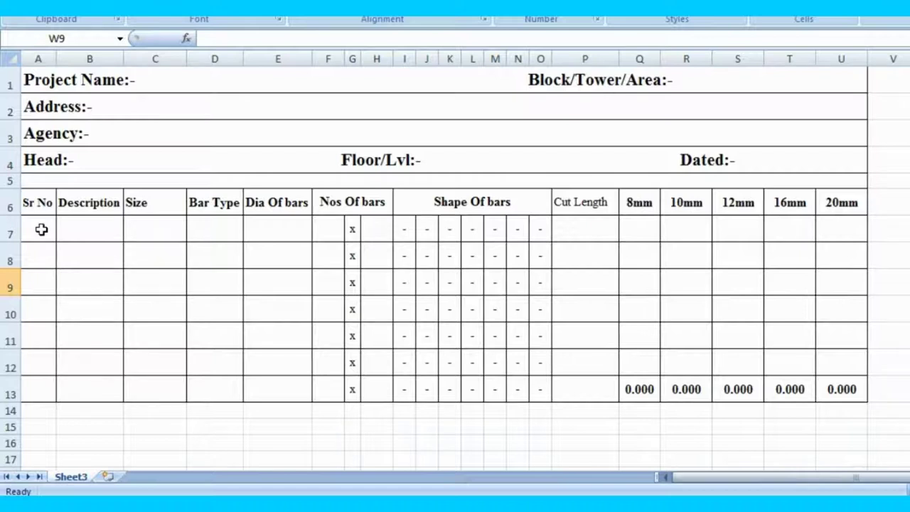
- Enter serial numbers 1, 2, 3, 4, 5 down cells A7 to A11
{"action": "left_click", "coordinate": [41, 229]}
{"action": "type", "text": "1"}
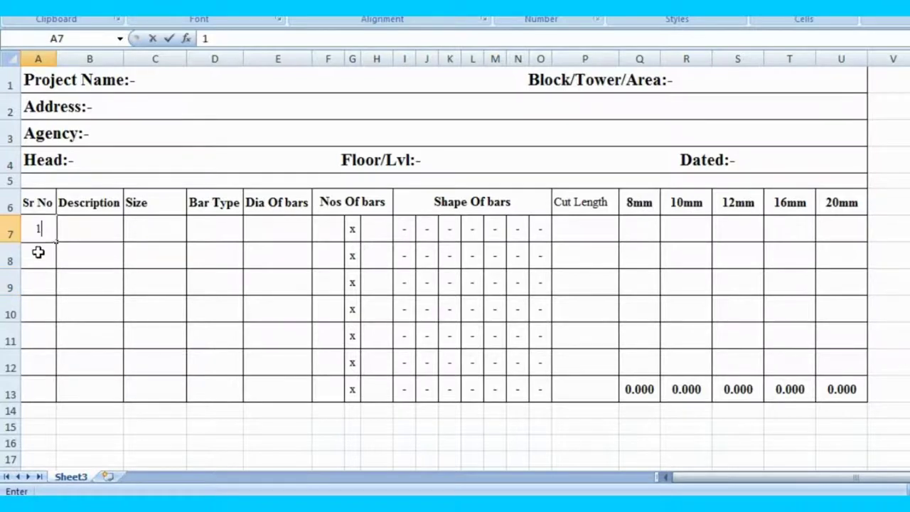
{"action": "left_click", "coordinate": [36, 256]}
{"action": "type", "text": "2"}
{"action": "left_click", "coordinate": [38, 280]}
{"action": "type", "text": "3"}
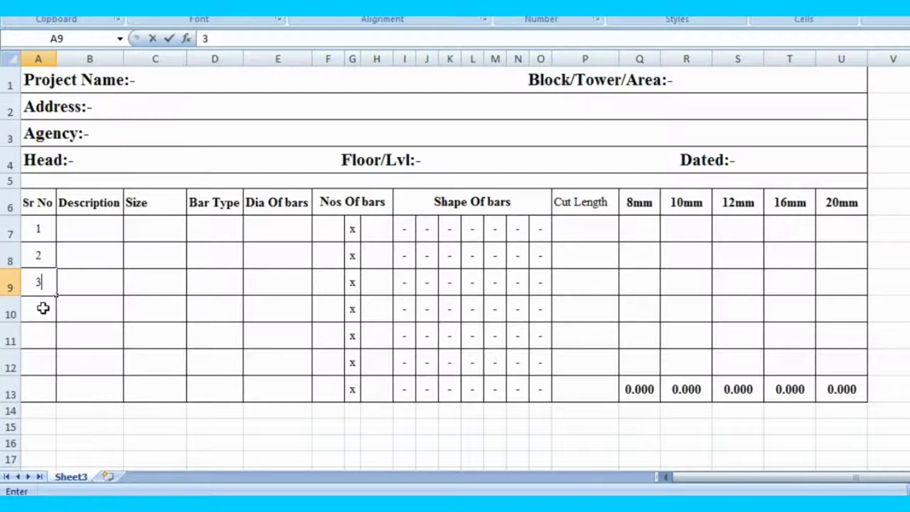
{"action": "left_click", "coordinate": [41, 307]}
{"action": "type", "text": "4"}
{"action": "left_click", "coordinate": [48, 336]}
{"action": "type", "text": "5"}
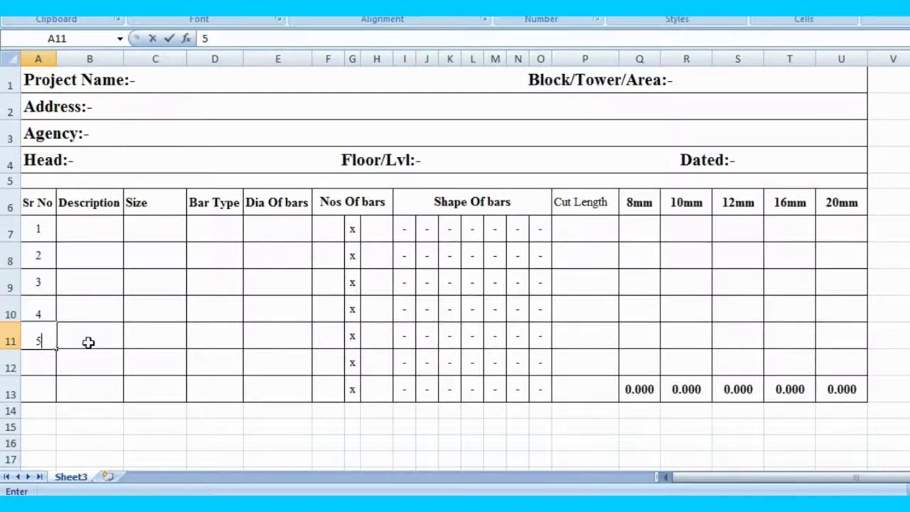
{"action": "left_click", "coordinate": [89, 339]}
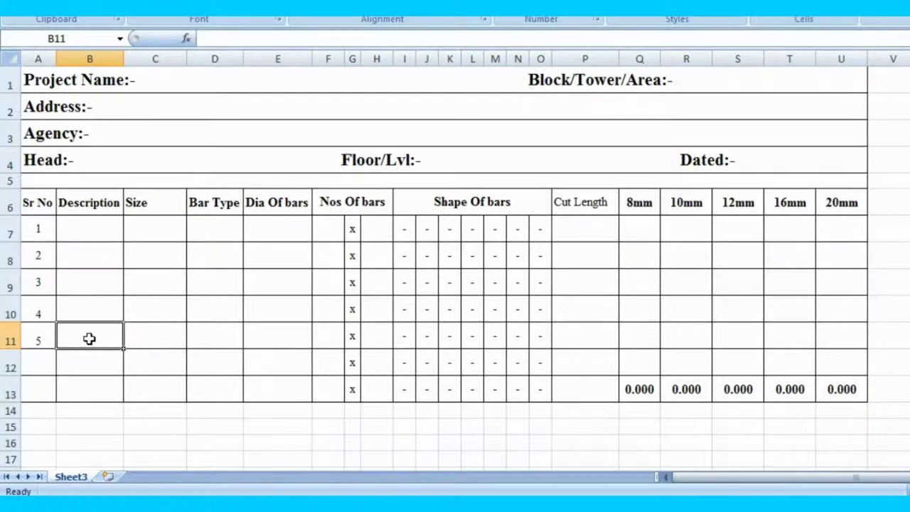
{"action": "left_click", "coordinate": [215, 204]}
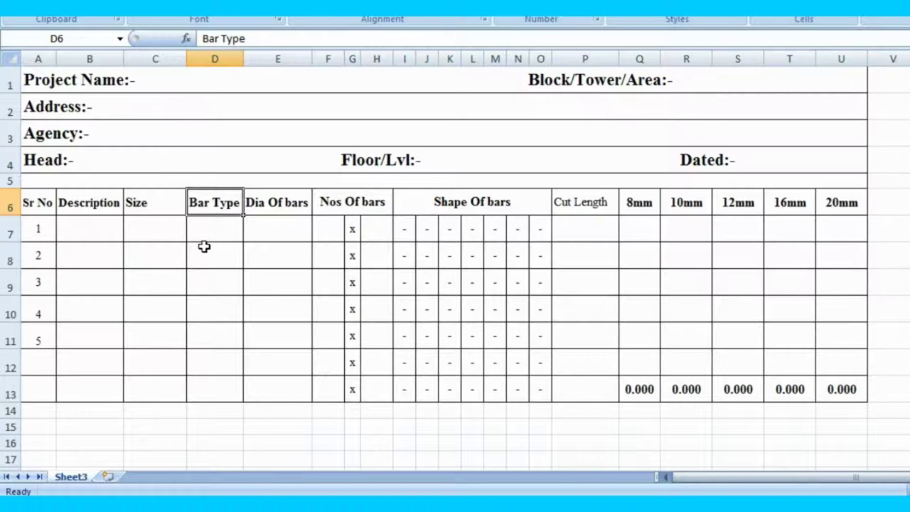
- Enter diameter 8 in E7, 4 bars in F7 and multiplier 8 in H7
{"action": "left_click", "coordinate": [284, 226]}
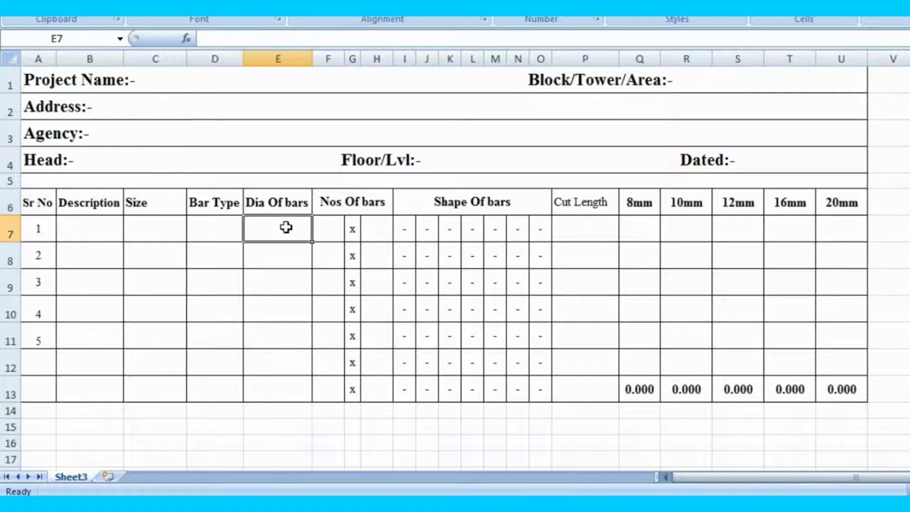
{"action": "type", "text": "8"}
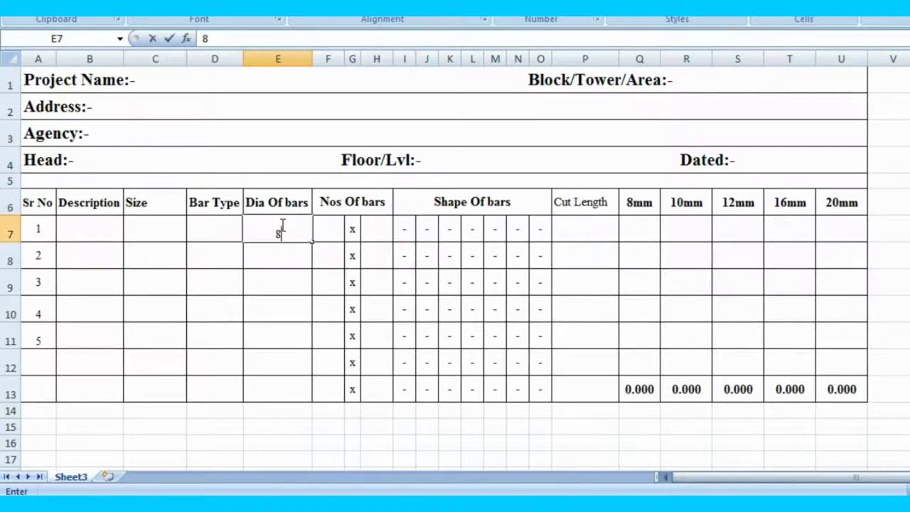
{"action": "key", "text": "Return"}
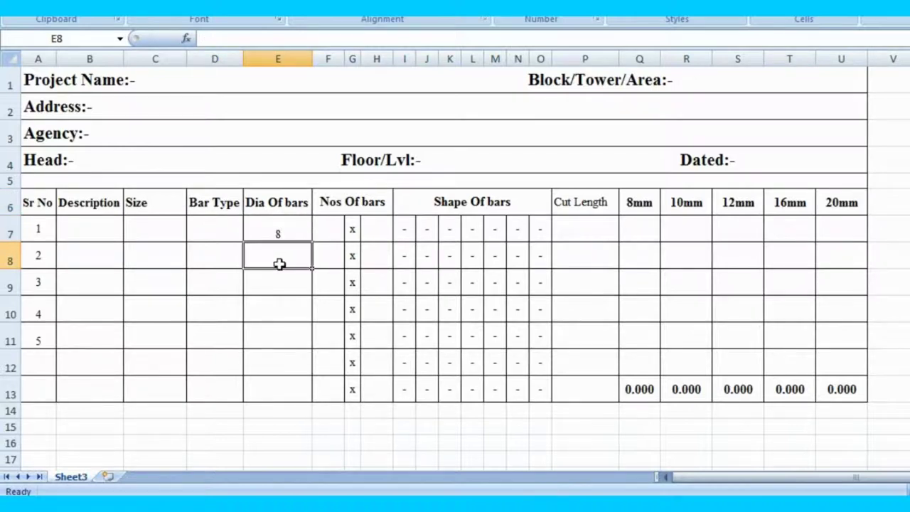
{"action": "left_click", "coordinate": [330, 232]}
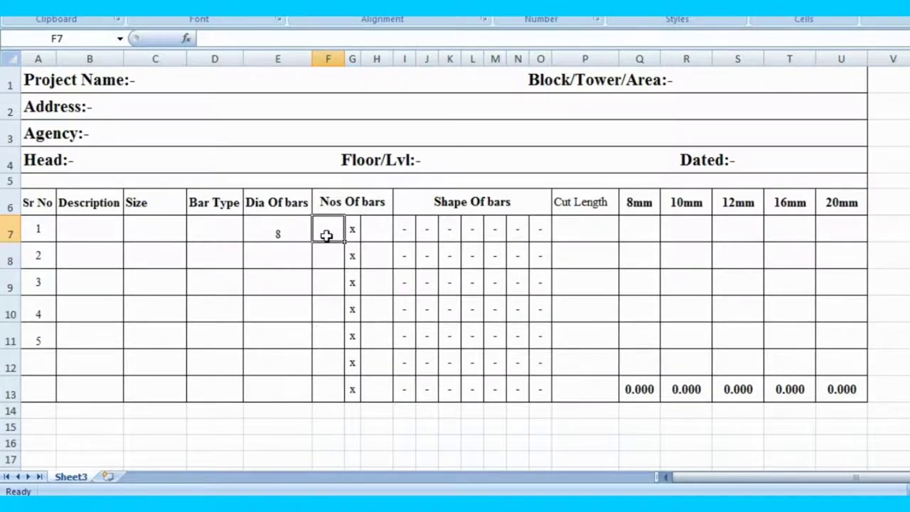
{"action": "type", "text": "4"}
{"action": "left_click", "coordinate": [317, 288]}
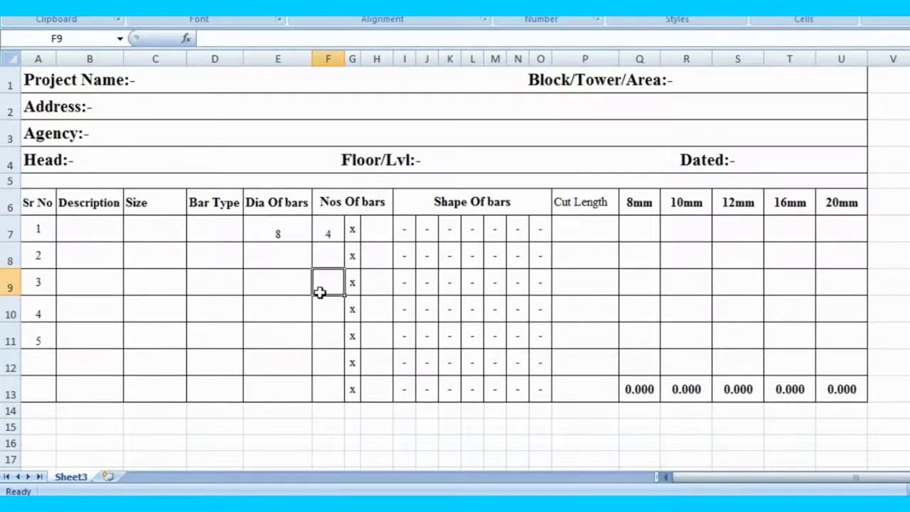
{"action": "left_click", "coordinate": [371, 234]}
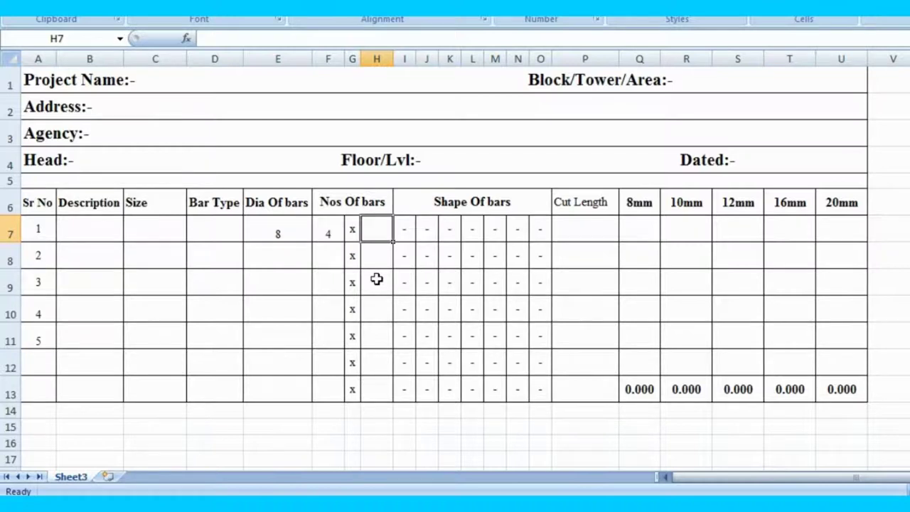
{"action": "type", "text": "8"}
{"action": "left_click", "coordinate": [375, 280]}
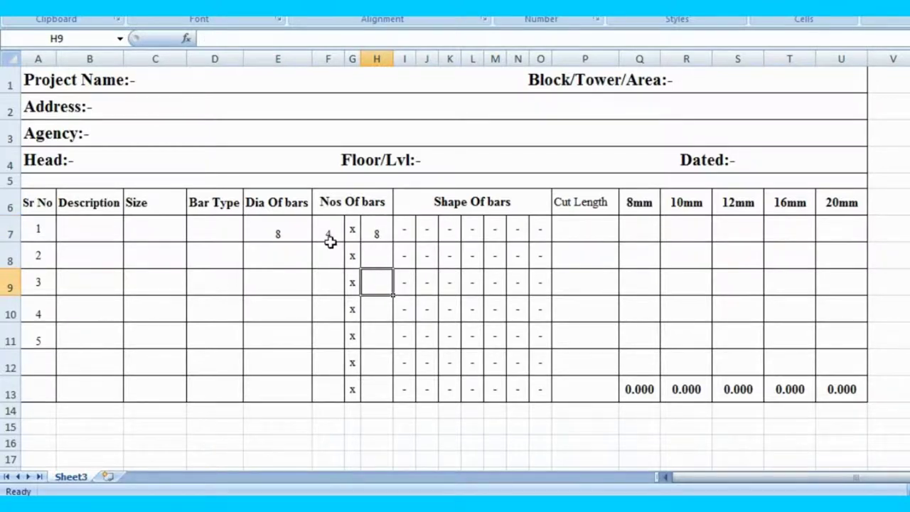
{"action": "left_click", "coordinate": [372, 233]}
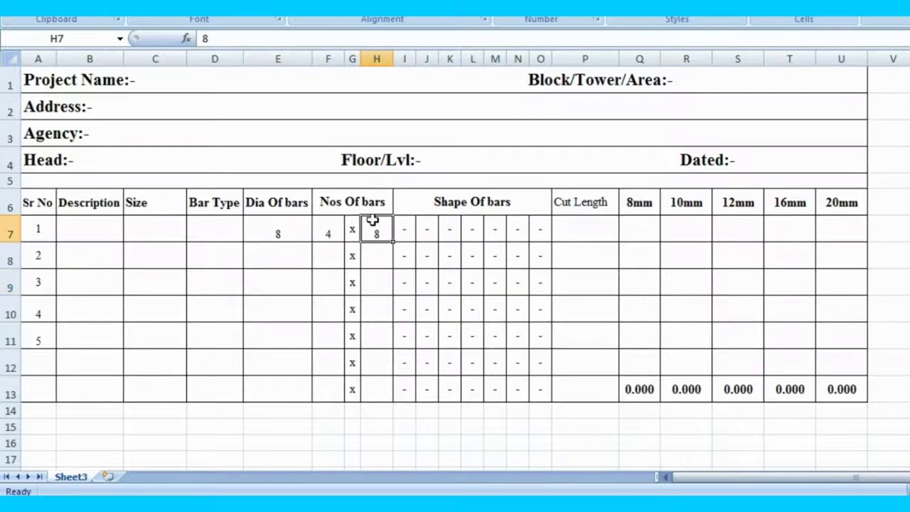
{"action": "left_click", "coordinate": [325, 234]}
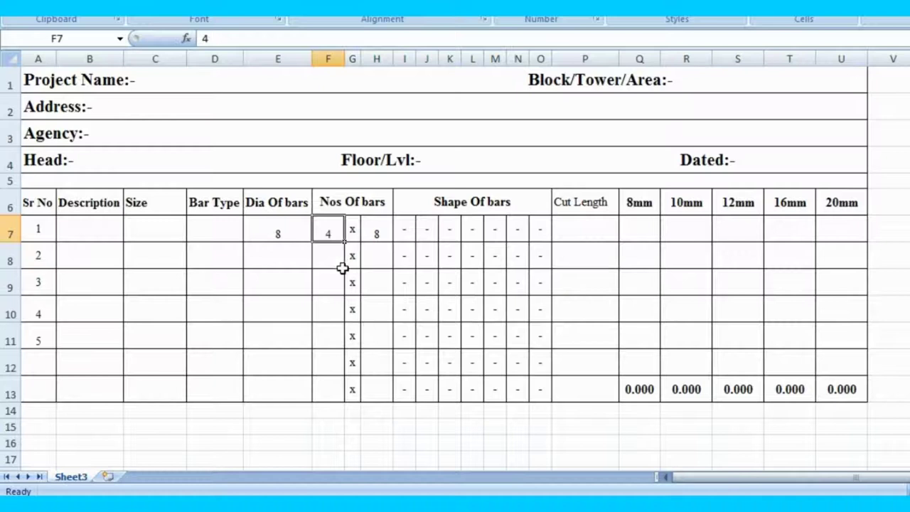
- Enter shape lengths 80, 200, 300, 200, 300, 80 in cells I7 to N7
{"action": "left_click", "coordinate": [406, 233]}
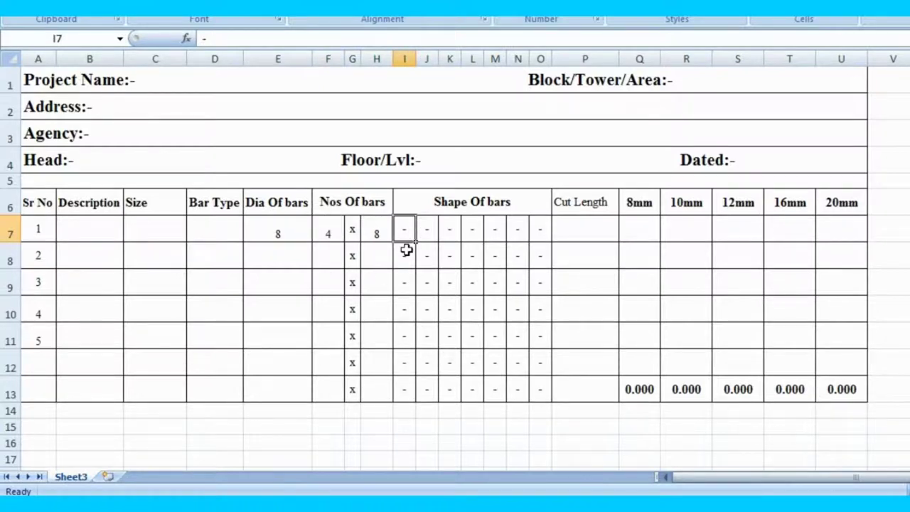
{"action": "type", "text": "80"}
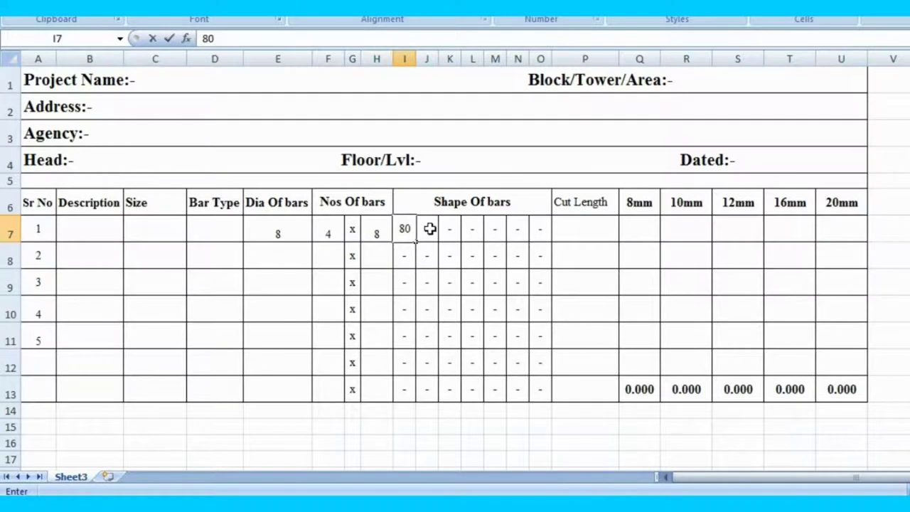
{"action": "left_click", "coordinate": [431, 228]}
{"action": "type", "text": "200"}
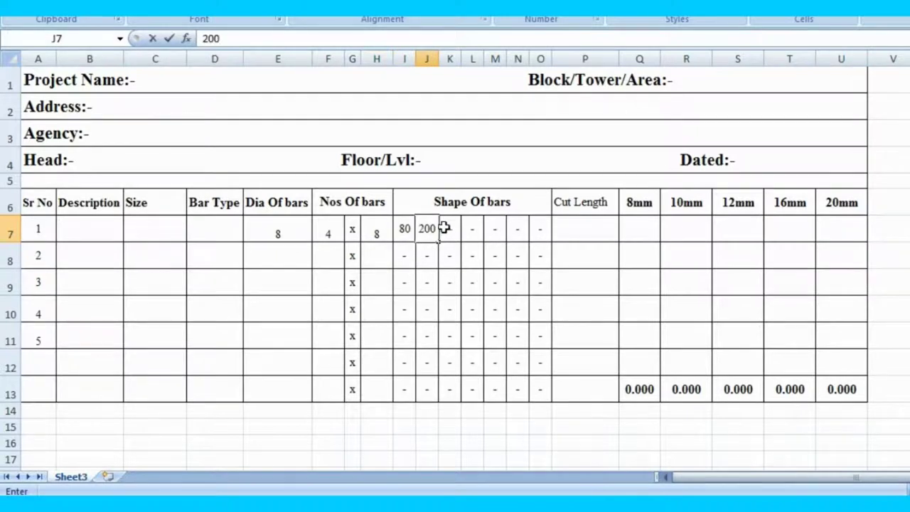
{"action": "left_click", "coordinate": [446, 229]}
{"action": "type", "text": "300"}
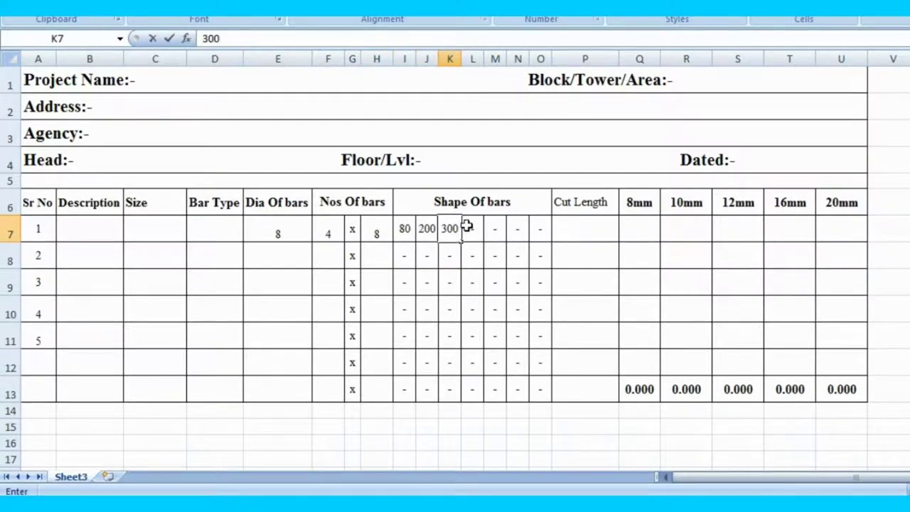
{"action": "left_click", "coordinate": [467, 229]}
{"action": "type", "text": "200"}
{"action": "left_click", "coordinate": [493, 227]}
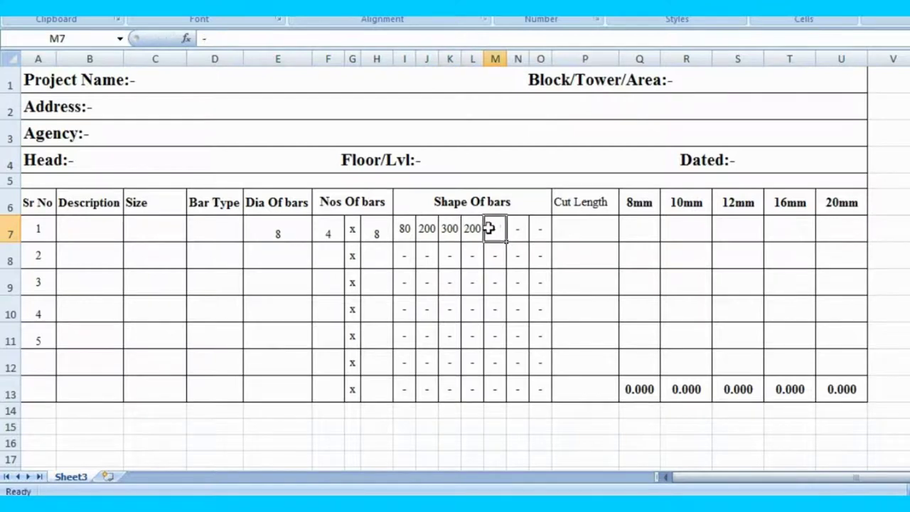
{"action": "type", "text": "300"}
{"action": "left_click", "coordinate": [512, 224]}
{"action": "type", "text": "8"}
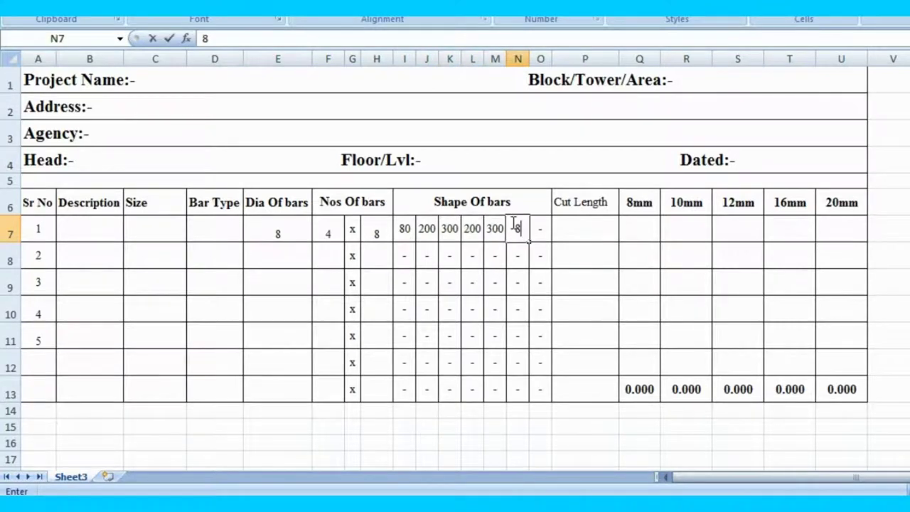
{"action": "type", "text": "0"}
{"action": "left_click", "coordinate": [560, 225]}
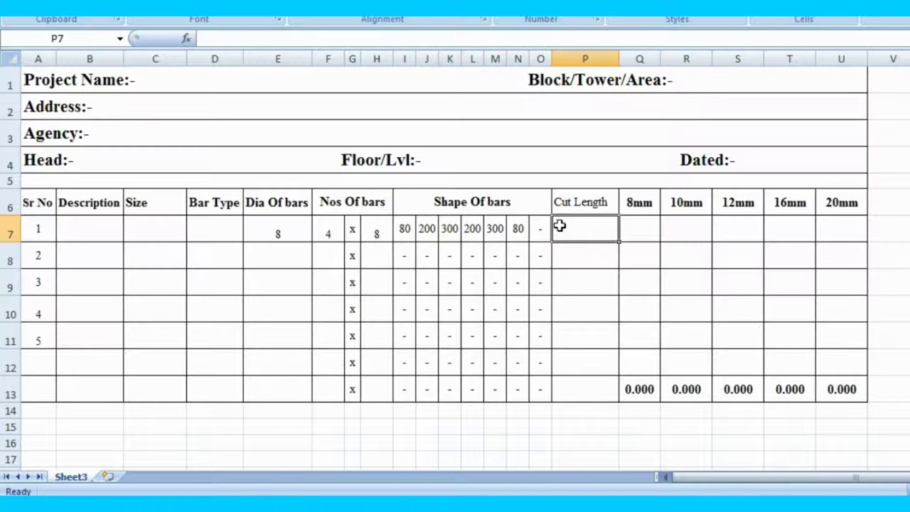
- Review the shape lengths and AutoSum I7:O7 into the Cut Length cell P7
{"action": "left_click", "coordinate": [428, 230]}
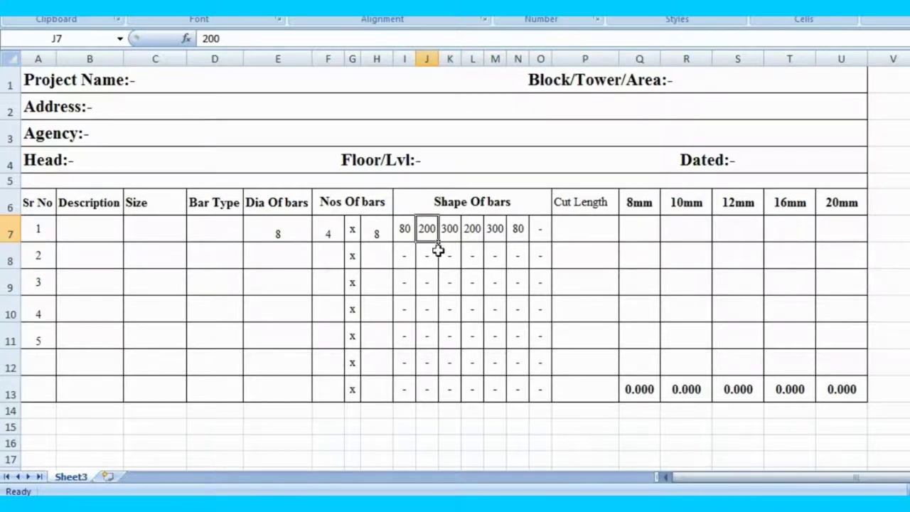
{"action": "left_click", "coordinate": [450, 231]}
{"action": "left_click", "coordinate": [473, 229]}
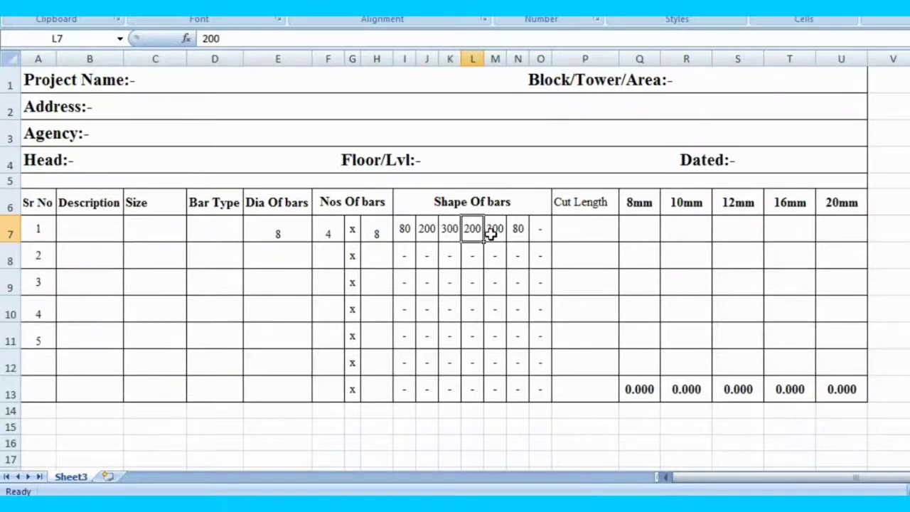
{"action": "left_click", "coordinate": [491, 230]}
{"action": "left_click", "coordinate": [518, 229]}
{"action": "left_click", "coordinate": [399, 233]}
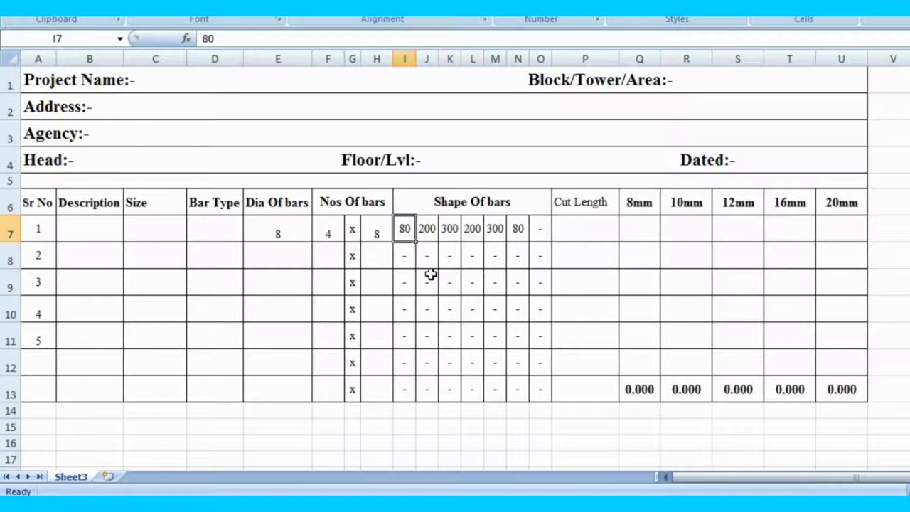
{"action": "left_click", "coordinate": [570, 237]}
{"action": "left_click", "coordinate": [407, 231]}
{"action": "left_click_drag", "start_coordinate": [405, 231], "coordinate": [537, 231]}
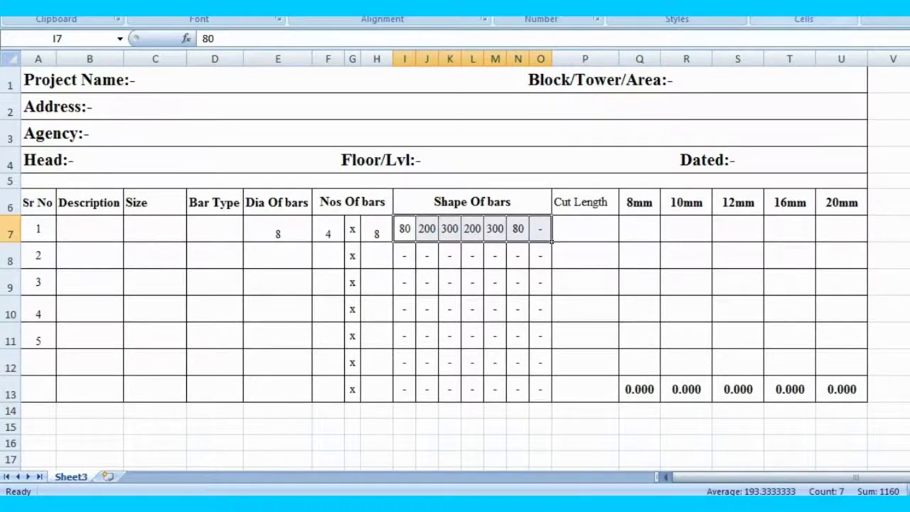
{"action": "key", "text": "alt+equal"}
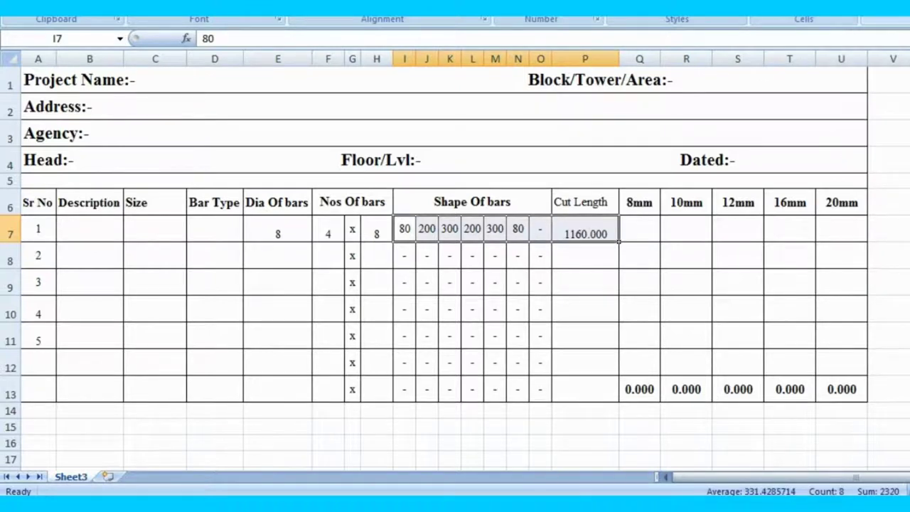
{"action": "left_click", "coordinate": [587, 223]}
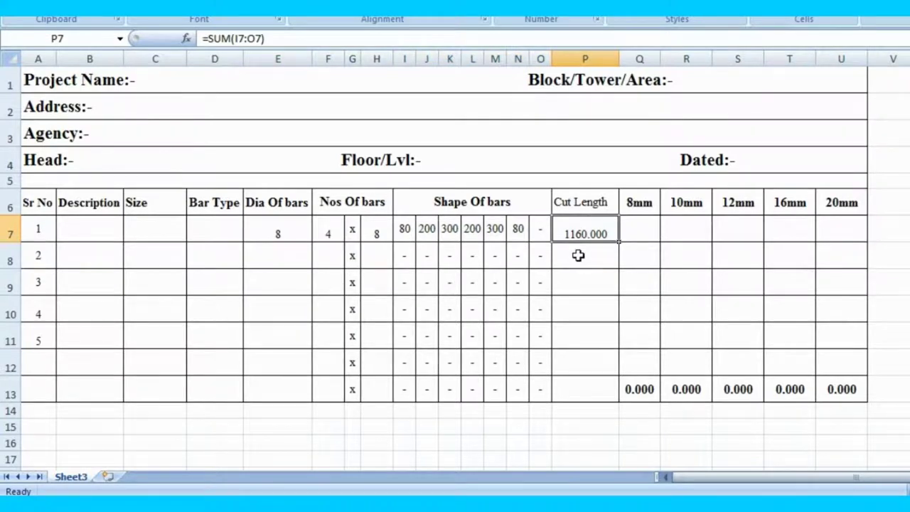
- Divide P7's total by 1000, making it =SUM(I7:O7)/1000 showing 1.160
{"action": "double_click", "coordinate": [603, 230]}
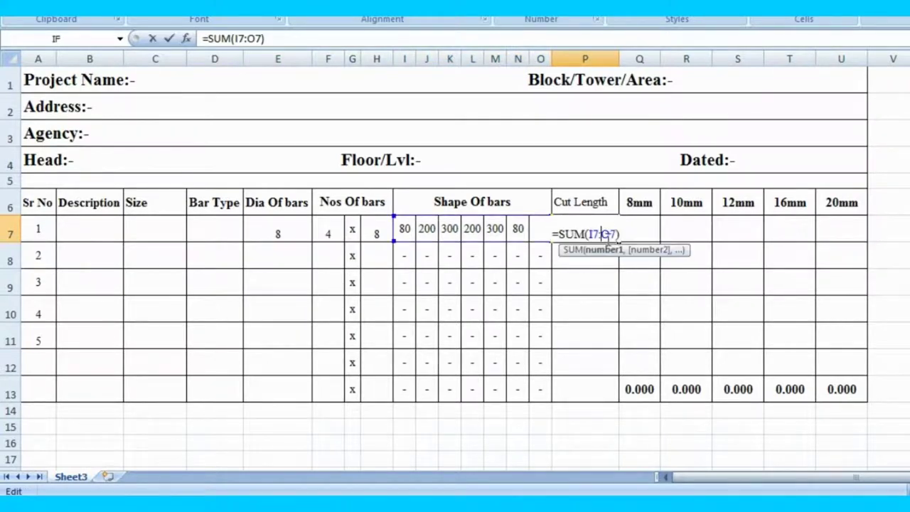
{"action": "left_click", "coordinate": [626, 235]}
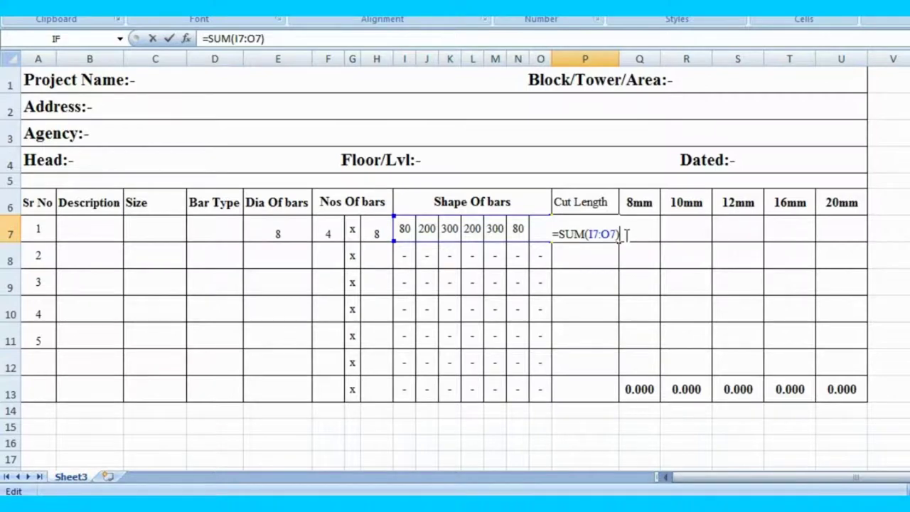
{"action": "type", "text": "/1000"}
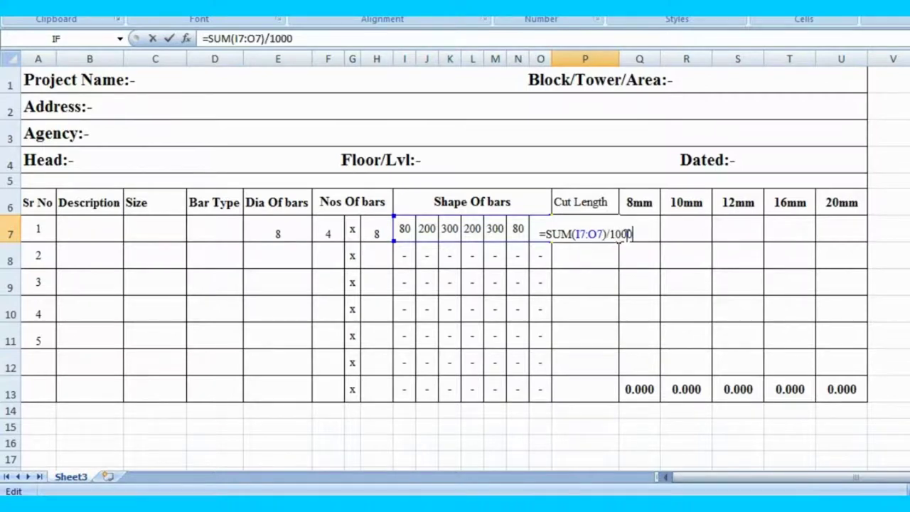
{"action": "key", "text": "Return"}
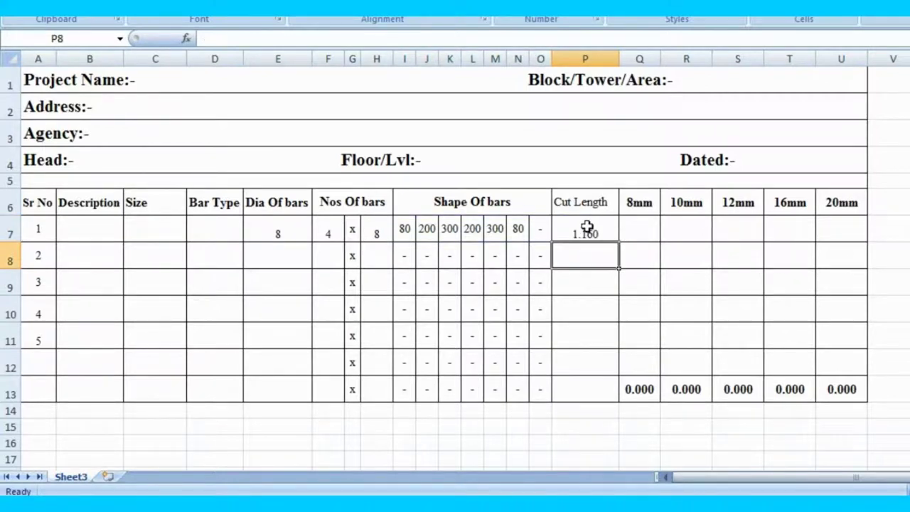
- Fill the =SUM(I7:O7)/1000 cut-length formula from P7 down to P12
{"action": "double_click", "coordinate": [587, 229]}
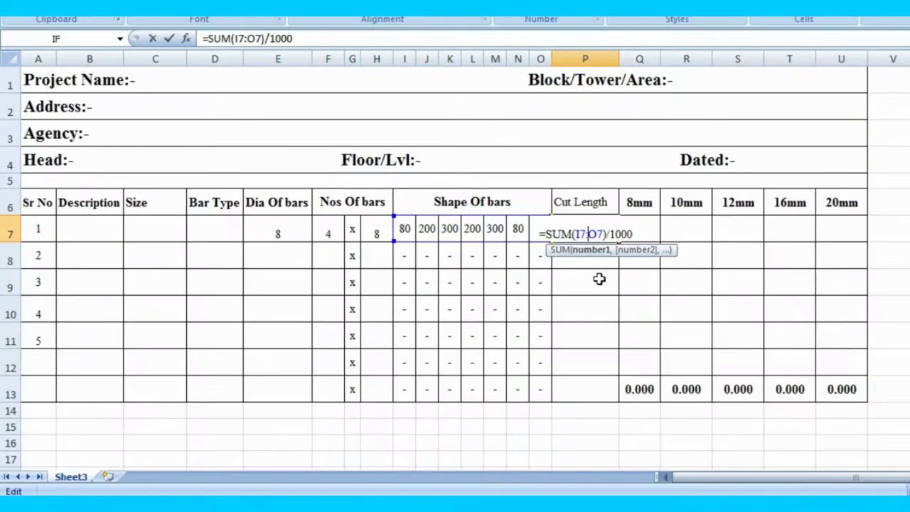
{"action": "key", "text": "Return"}
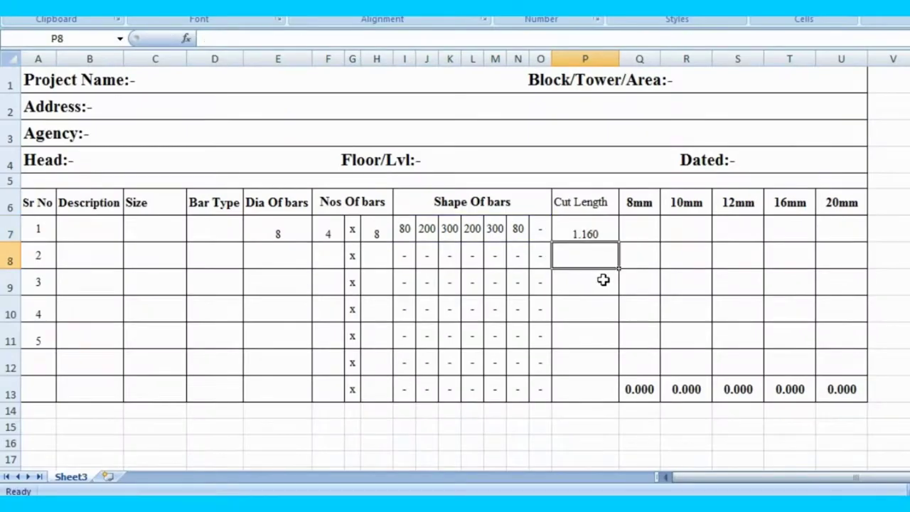
{"action": "left_click_drag", "start_coordinate": [596, 232], "coordinate": [571, 355]}
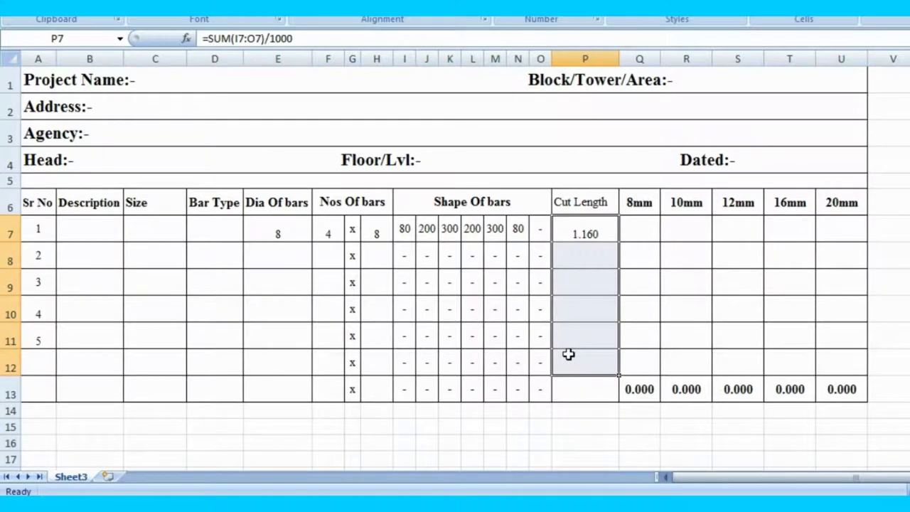
{"action": "key", "text": "ctrl+d"}
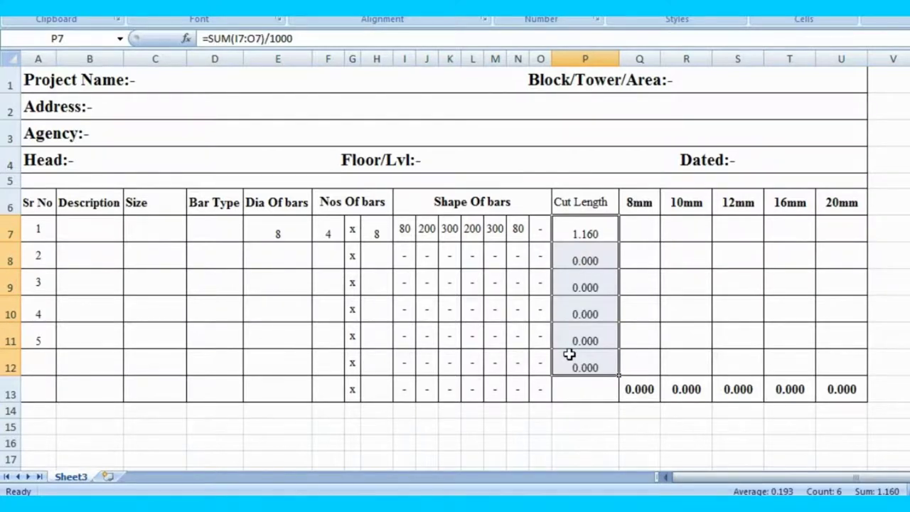
{"action": "left_click", "coordinate": [637, 231]}
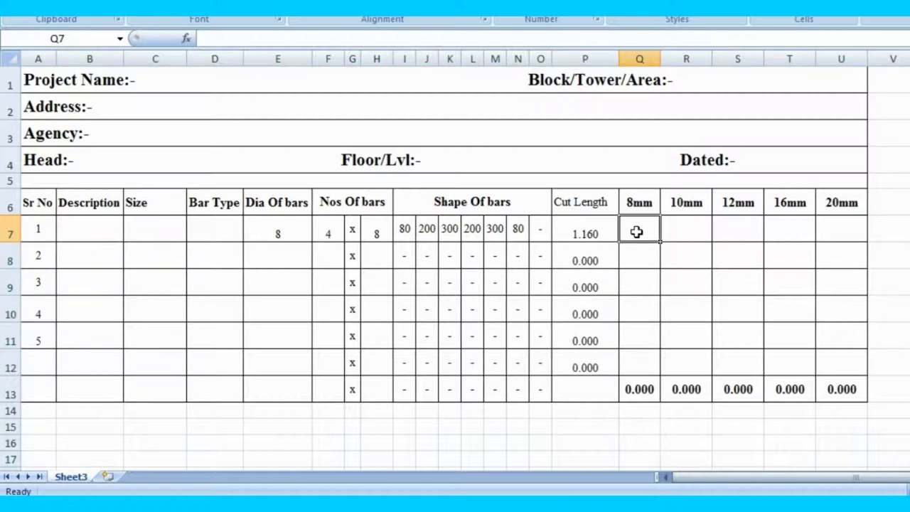
- Begin the 8mm formula in Q7 as =IF(E7=8, testing the diameter
{"action": "right_click", "coordinate": [636, 232]}
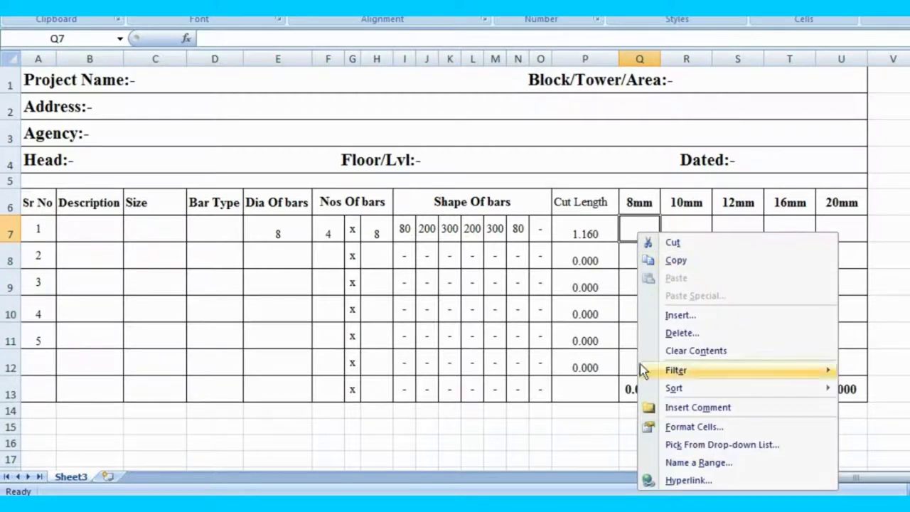
{"action": "key", "text": "Escape"}
{"action": "type", "text": "="}
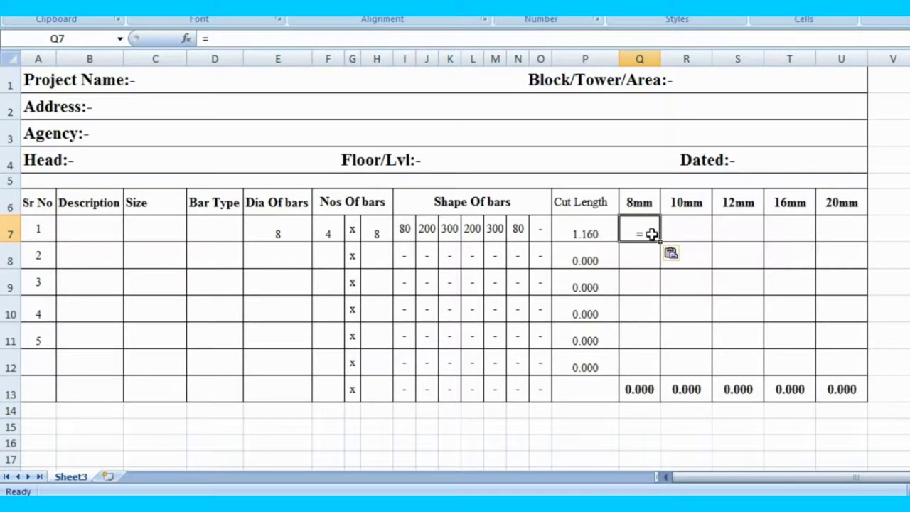
{"action": "type", "text": "i"}
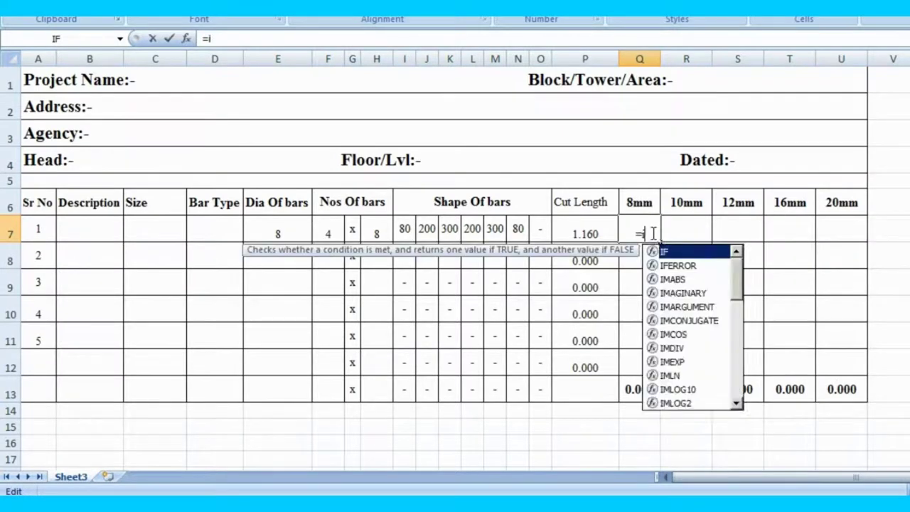
{"action": "type", "text": "f"}
{"action": "key", "text": "Tab"}
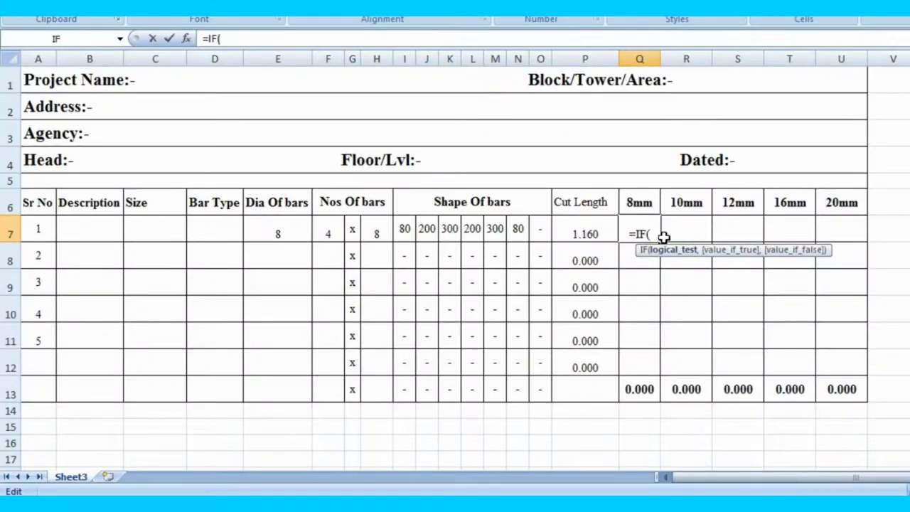
{"action": "left_click", "coordinate": [274, 233]}
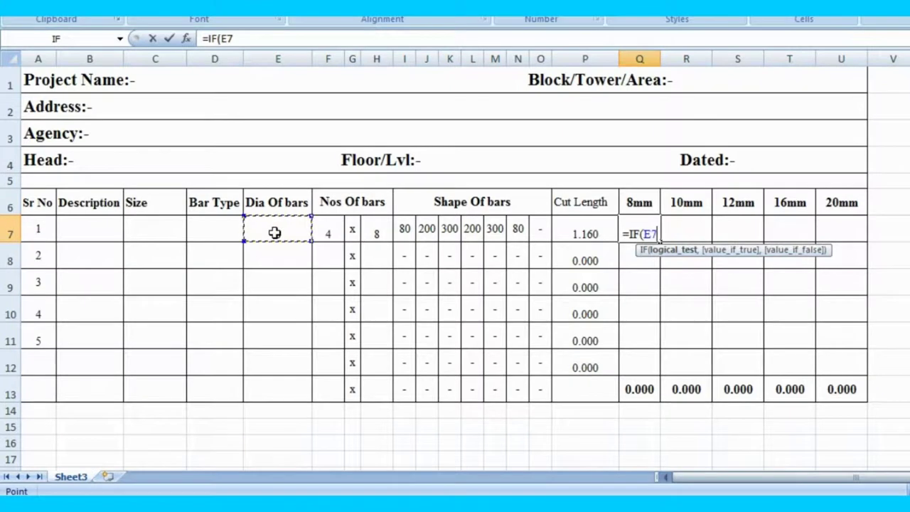
{"action": "right_click", "coordinate": [659, 237]}
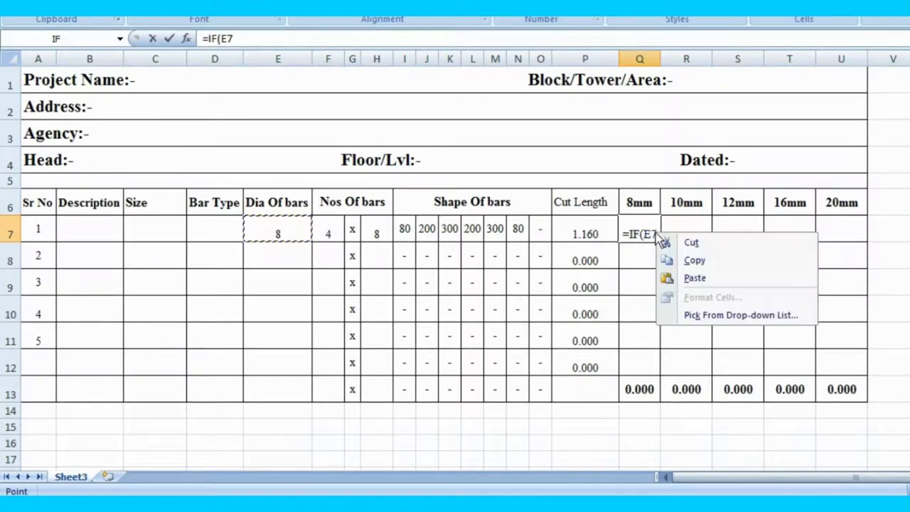
{"action": "type", "text": "="}
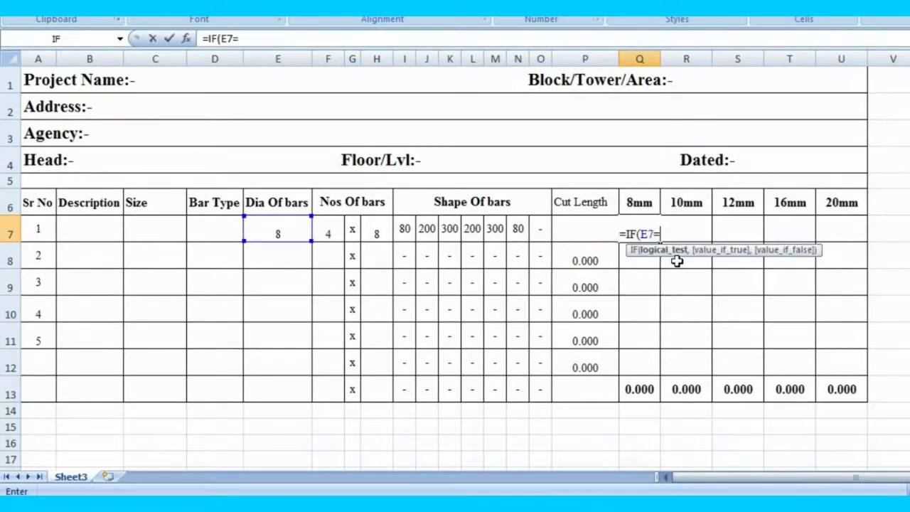
{"action": "type", "text": "8"}
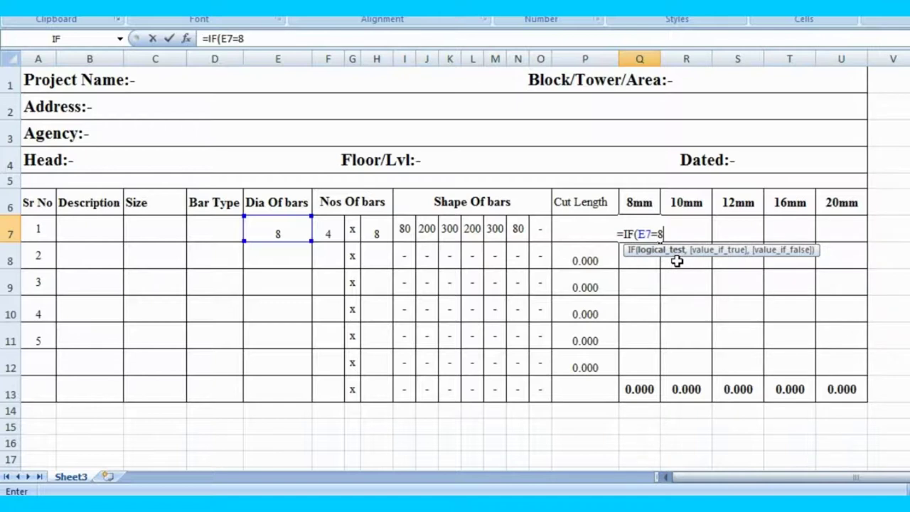
{"action": "type", "text": ","}
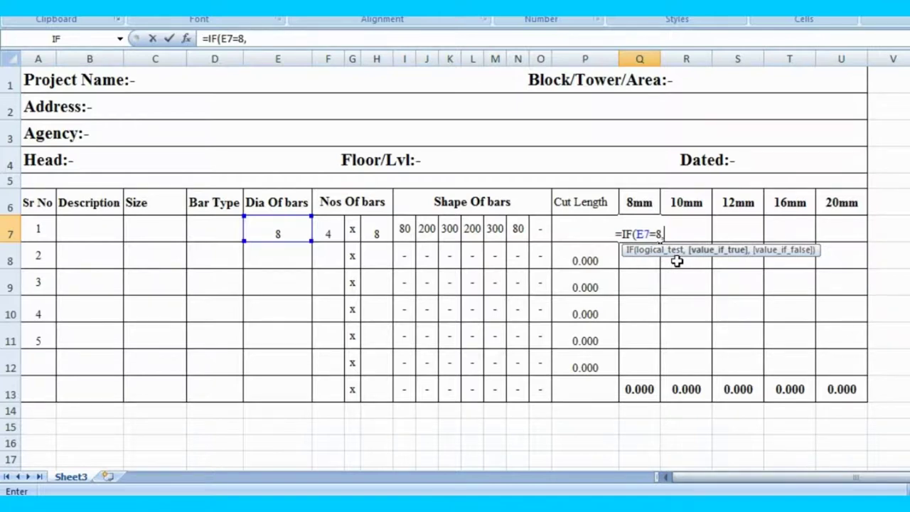
- Complete it as =IF(E7=8,F7*H7), showing 32.000, and widen column Q
{"action": "left_click", "coordinate": [329, 228]}
{"action": "type", "text": "*"}
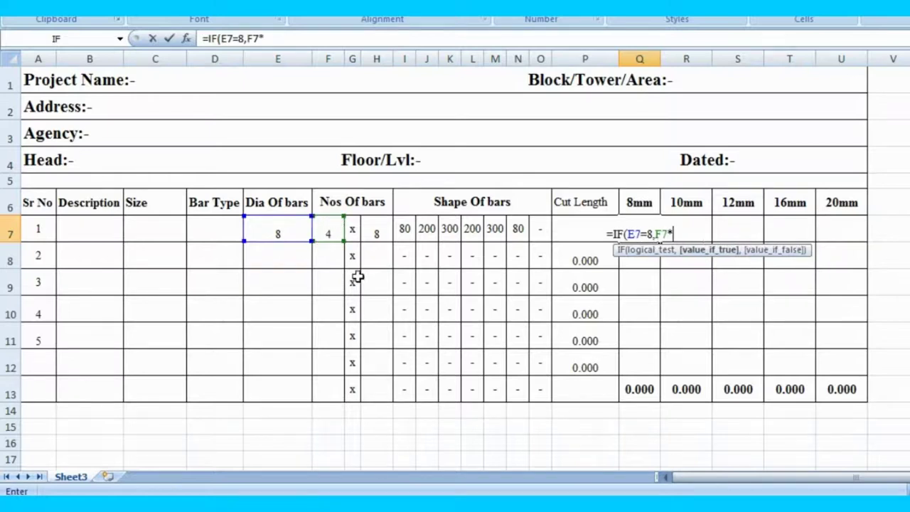
{"action": "left_click", "coordinate": [378, 229]}
{"action": "type", "text": "*"}
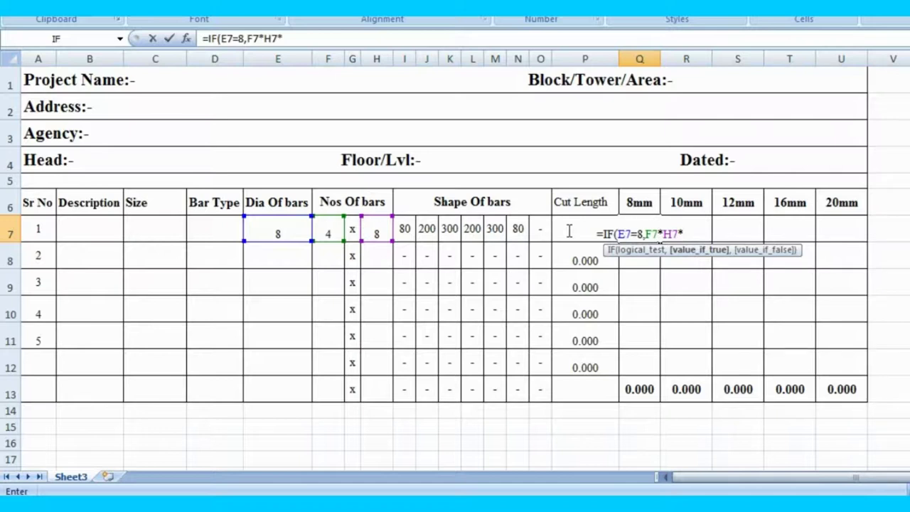
{"action": "key", "text": "BackSpace"}
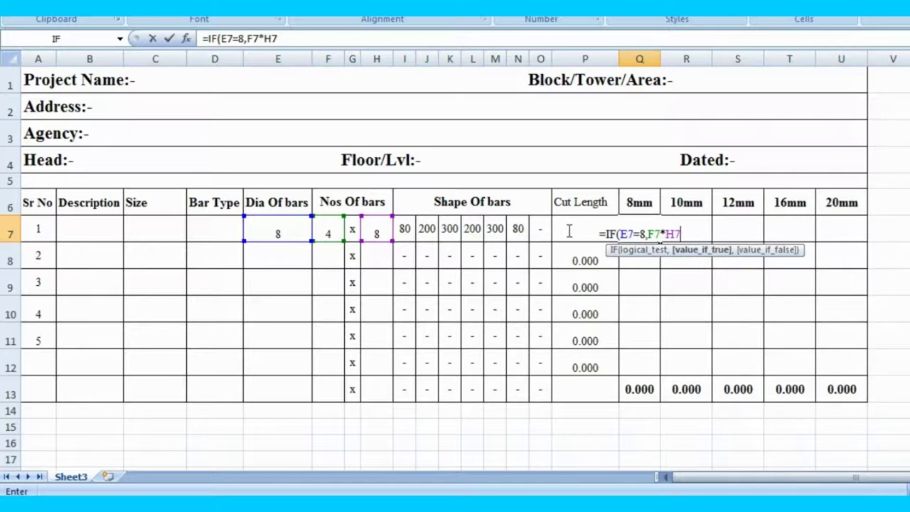
{"action": "type", "text": ")"}
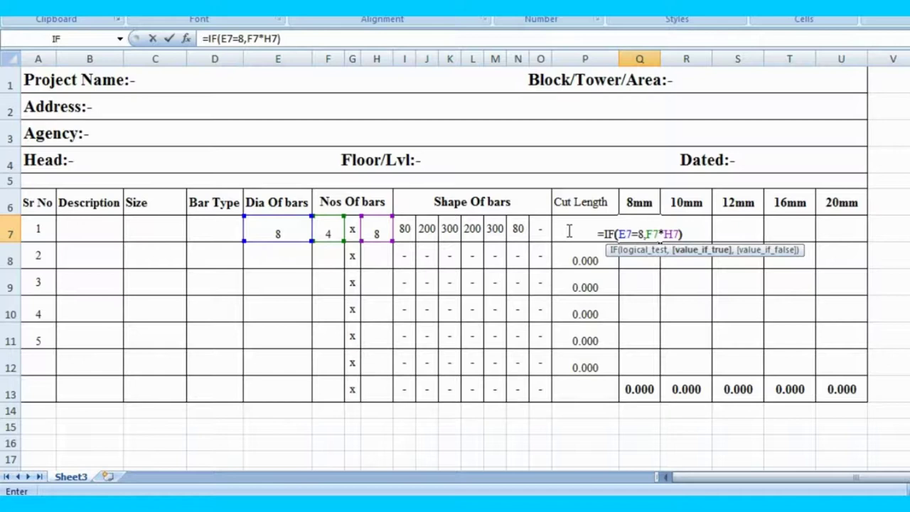
{"action": "key", "text": "Return"}
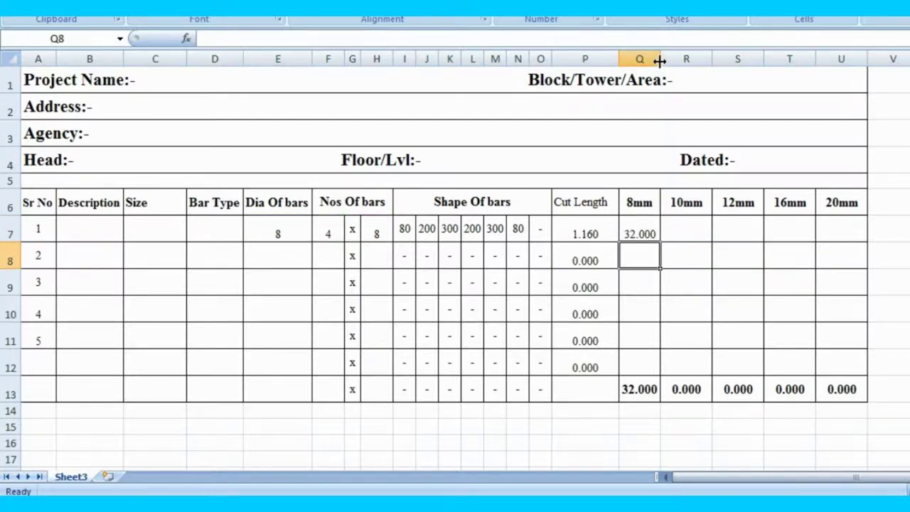
{"action": "left_click_drag", "start_coordinate": [660, 61], "coordinate": [815, 64]}
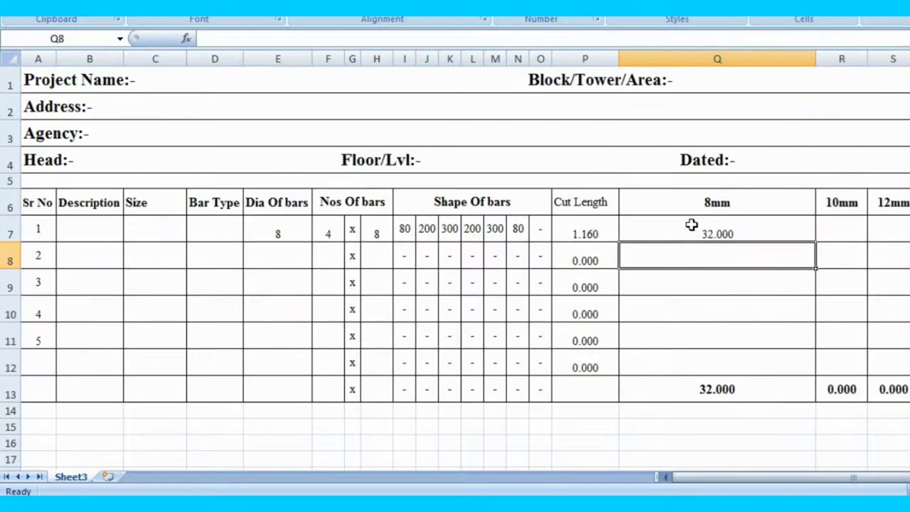
- Change Q7 to =IF(E7=8,F7*H7*P7) so the 8mm value becomes 37.120
{"action": "double_click", "coordinate": [689, 227]}
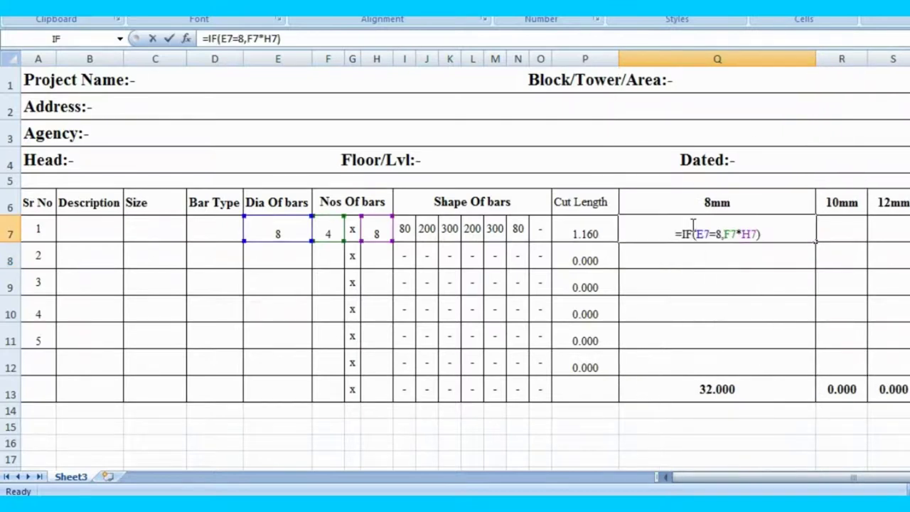
{"action": "left_click", "coordinate": [757, 235]}
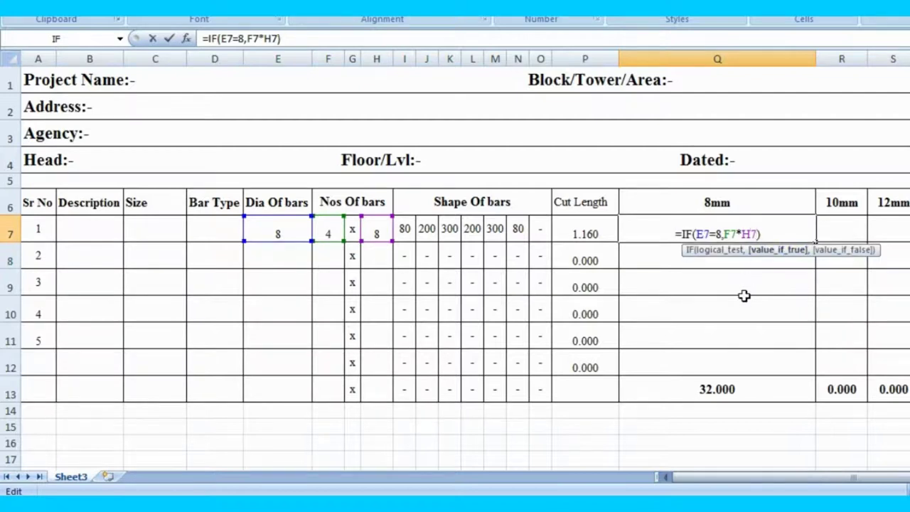
{"action": "type", "text": "*"}
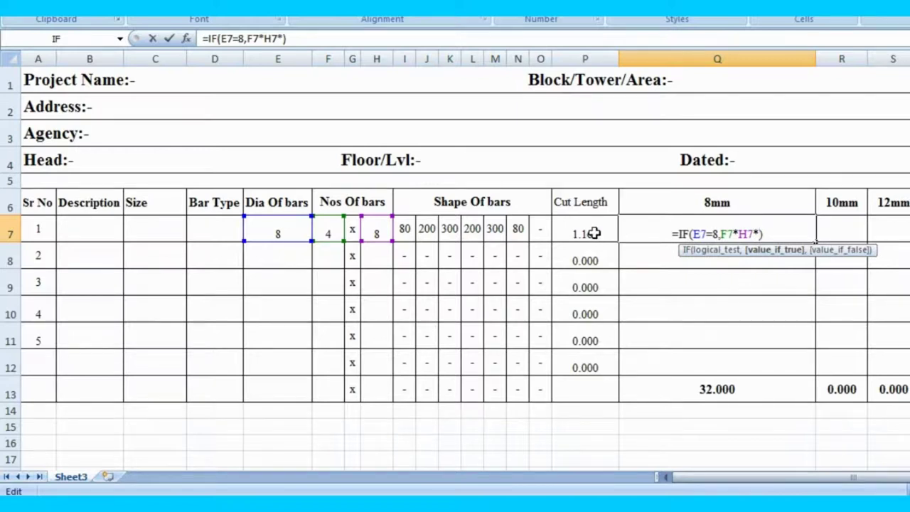
{"action": "left_click", "coordinate": [594, 233]}
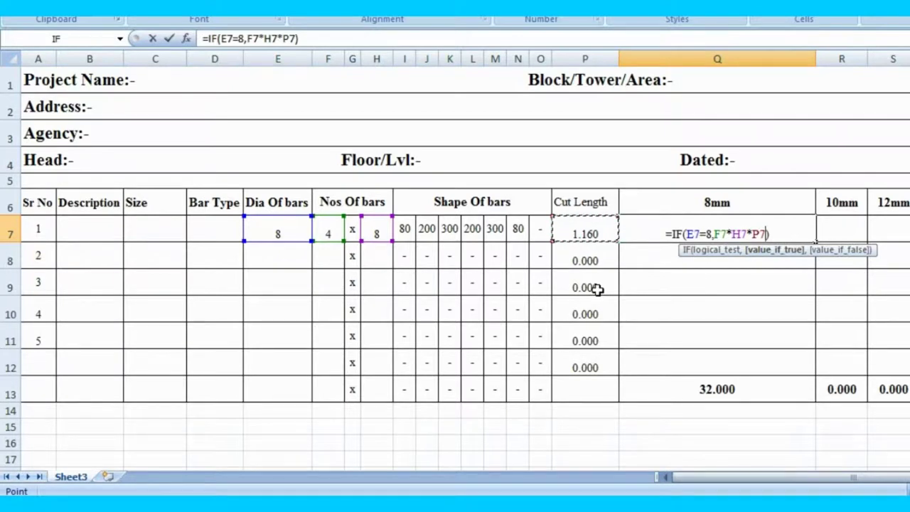
{"action": "key", "text": "Return"}
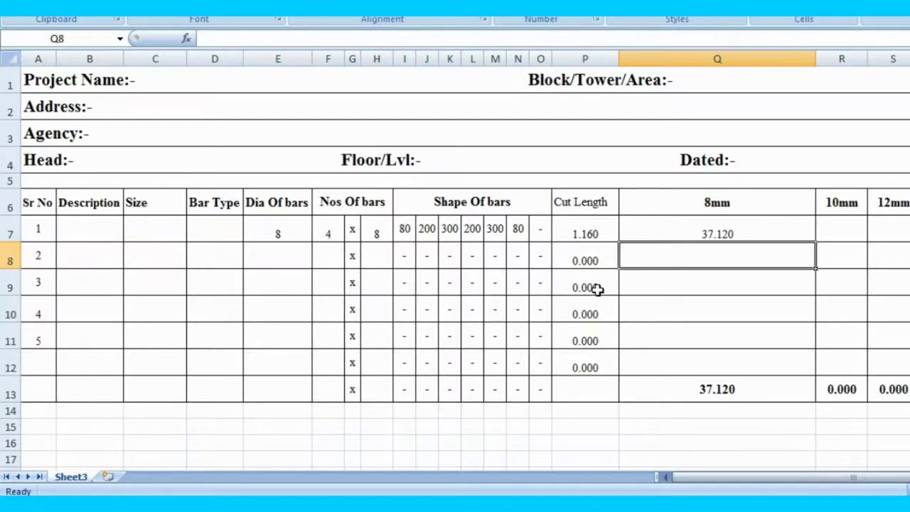
- Extend Q7 to =IF(E7=8,F7*H7*P7*PI()*0.004*0.004*1*7850), giving 14.647
{"action": "double_click", "coordinate": [692, 223]}
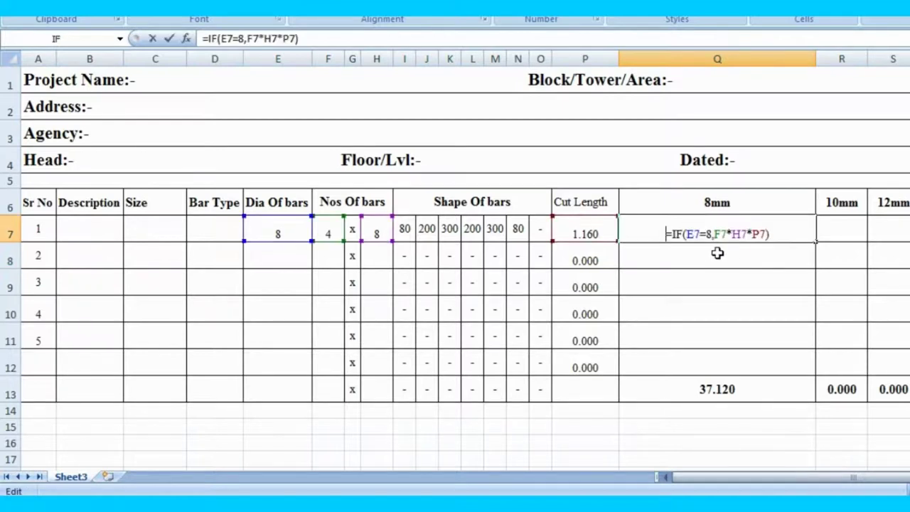
{"action": "left_click", "coordinate": [766, 234]}
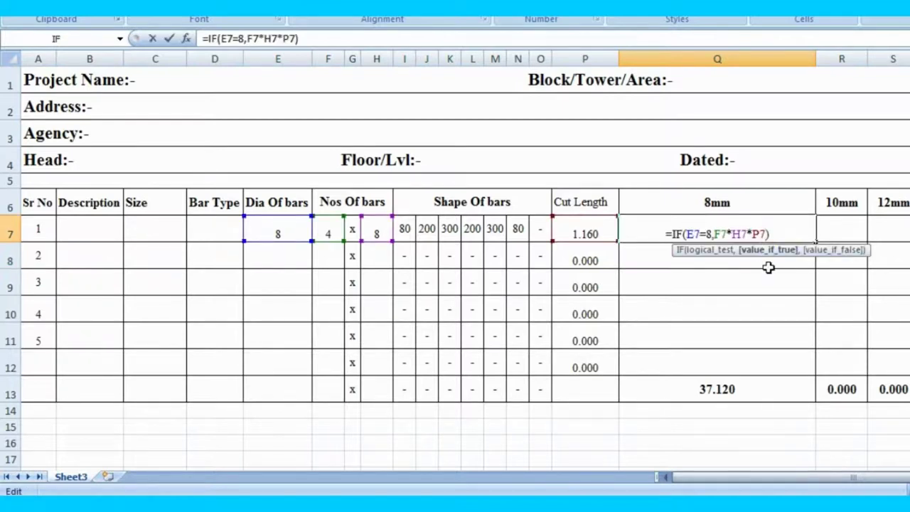
{"action": "type", "text": "*"}
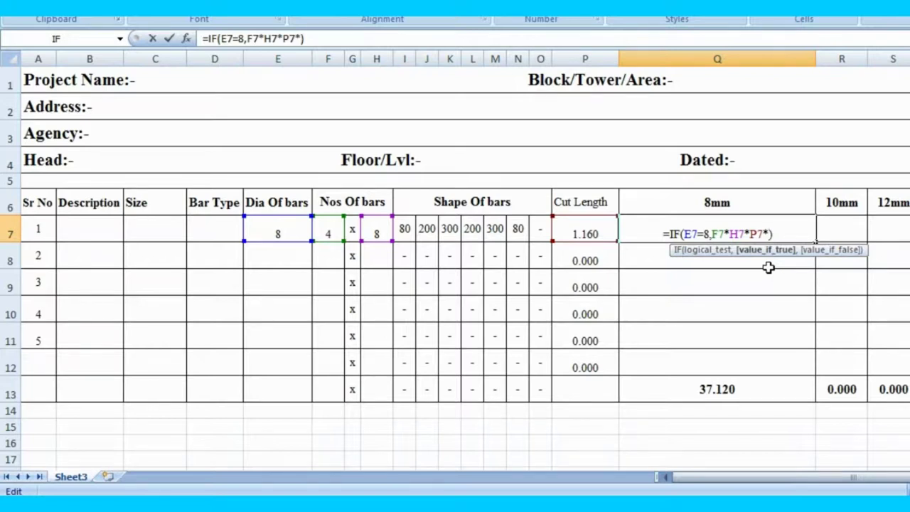
{"action": "type", "text": "pi"}
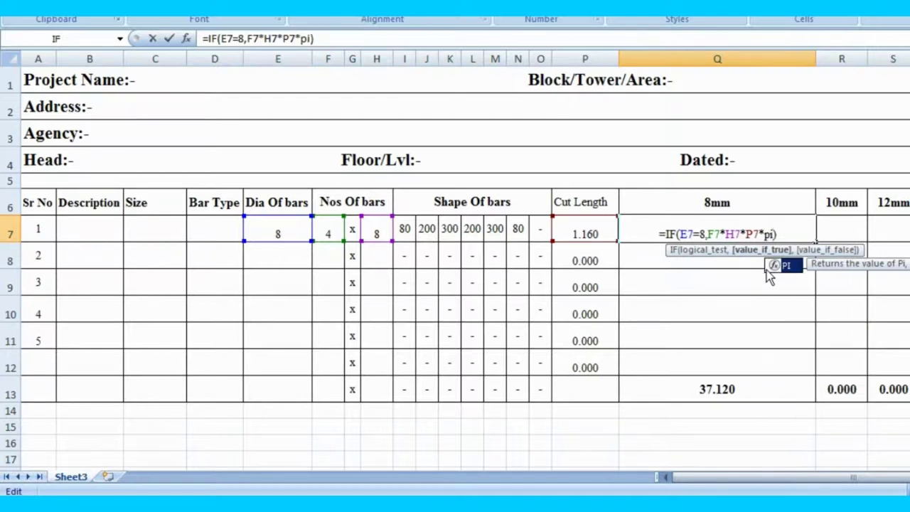
{"action": "double_click", "coordinate": [781, 269]}
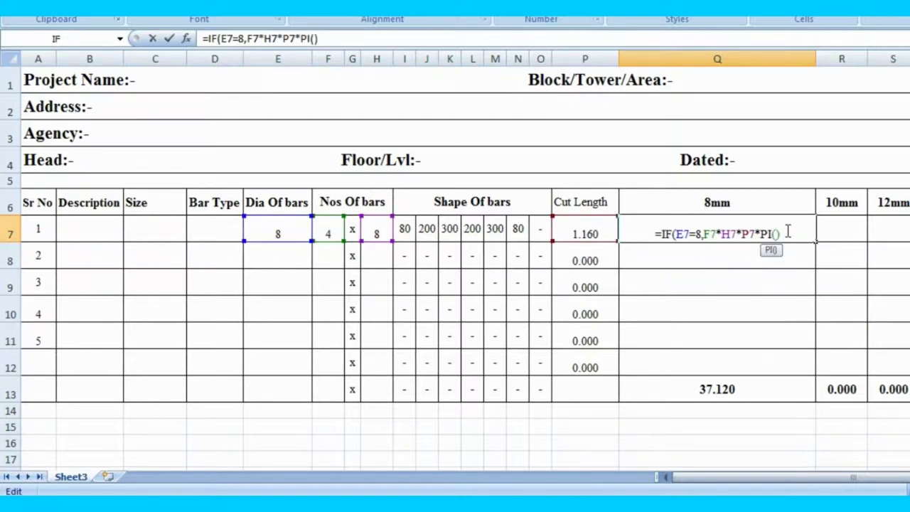
{"action": "left_click", "coordinate": [788, 234]}
{"action": "type", "text": "*"}
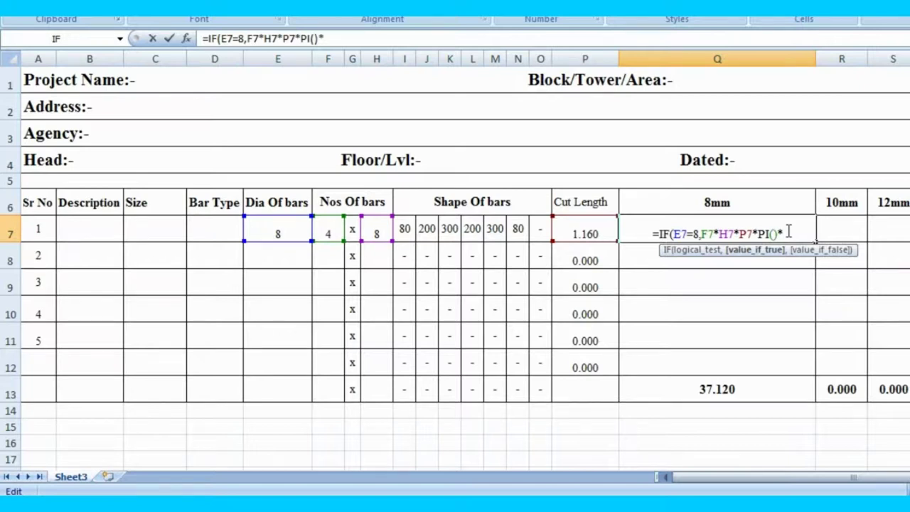
{"action": "type", "text": "0.004"}
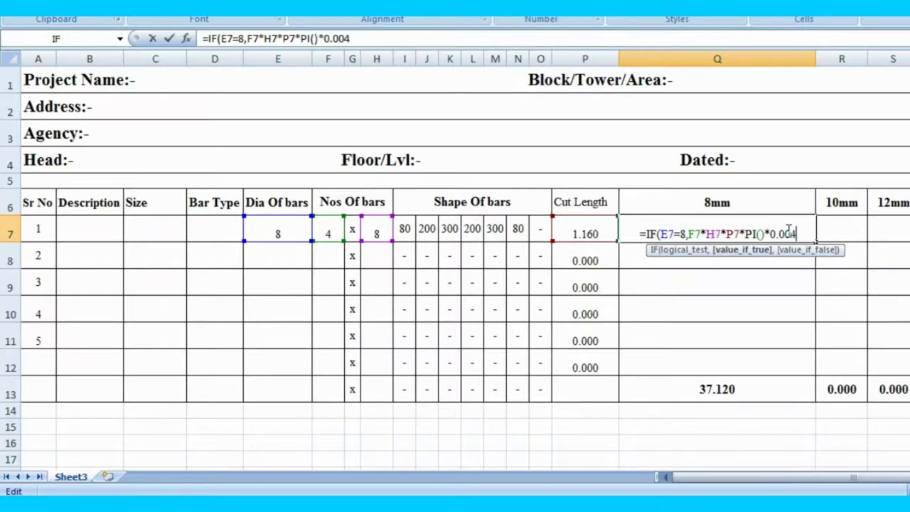
{"action": "type", "text": "*0"}
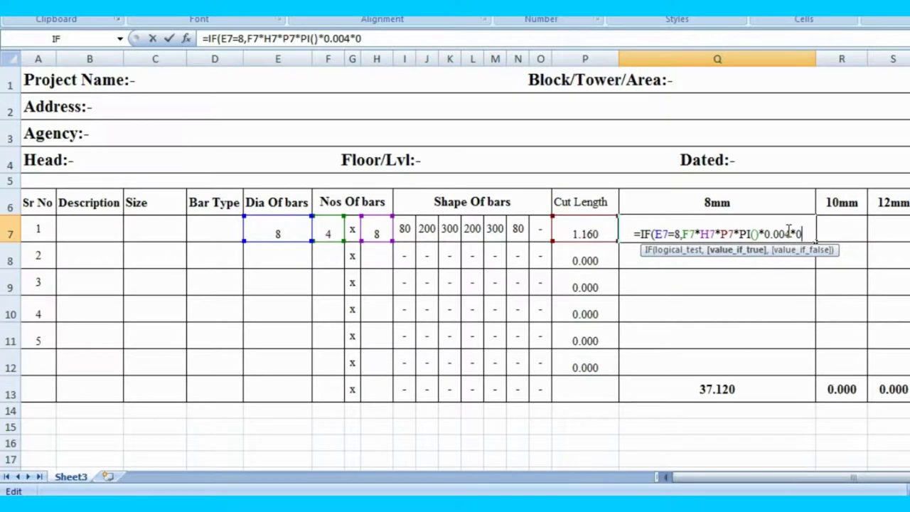
{"action": "type", "text": ".004"}
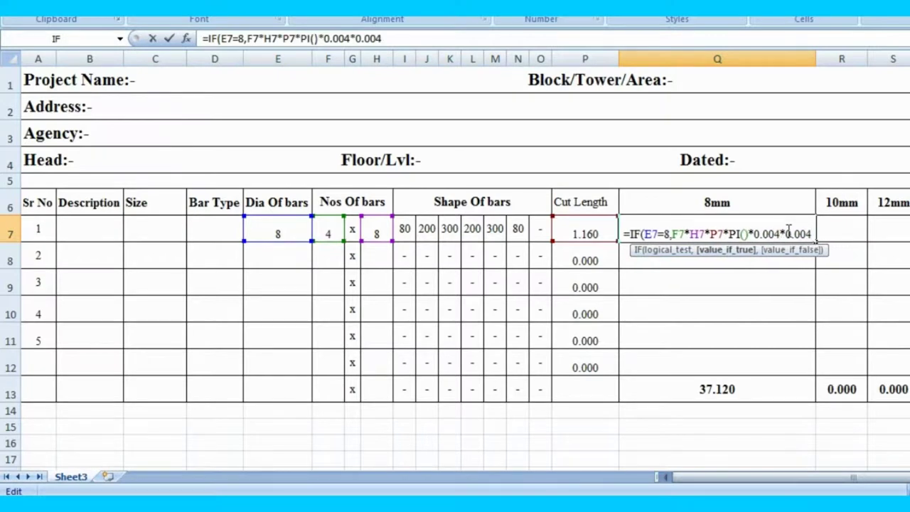
{"action": "type", "text": "*1"}
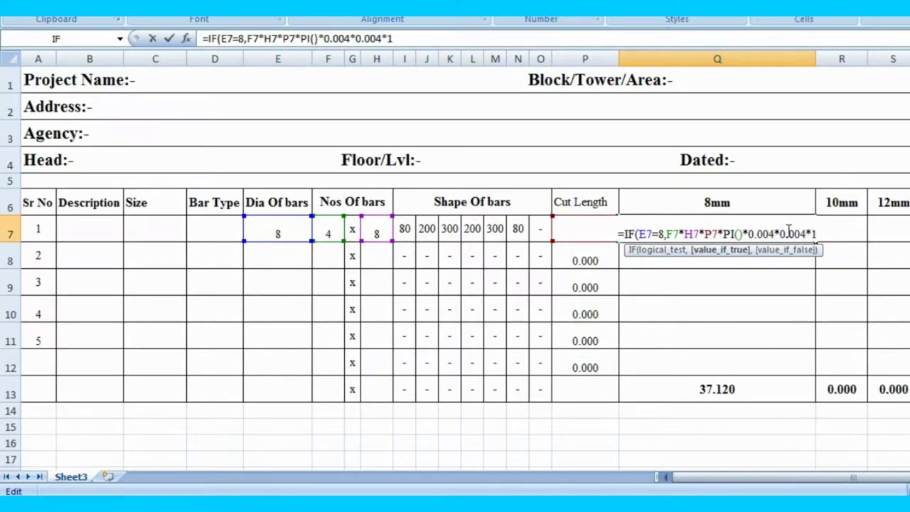
{"action": "type", "text": "*"}
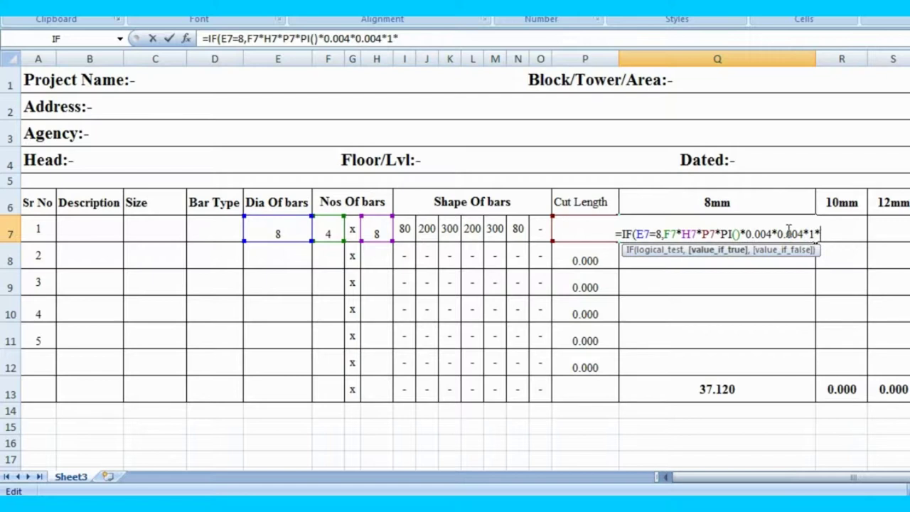
{"action": "type", "text": "7"}
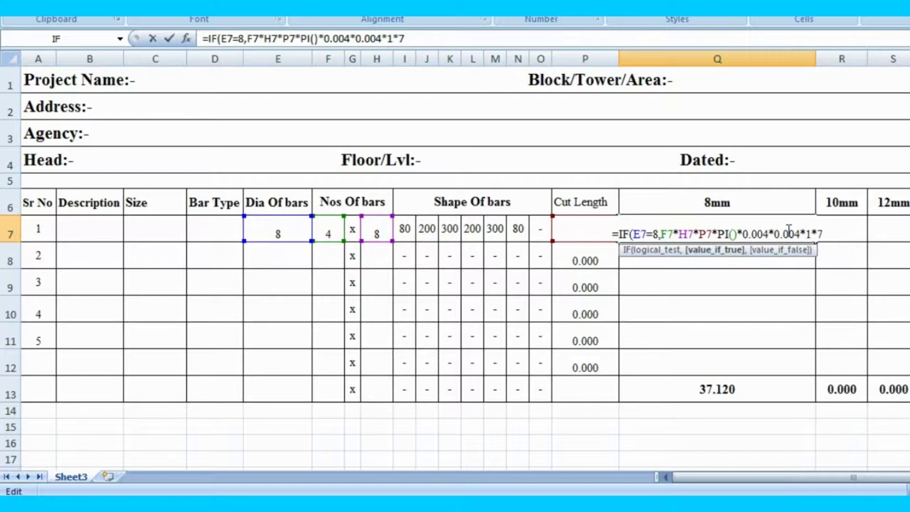
{"action": "type", "text": "850"}
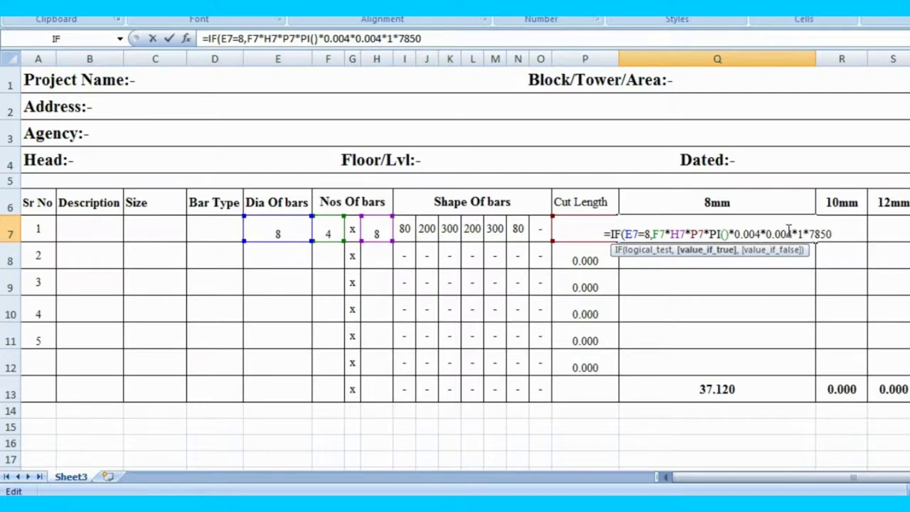
{"action": "type", "text": ")"}
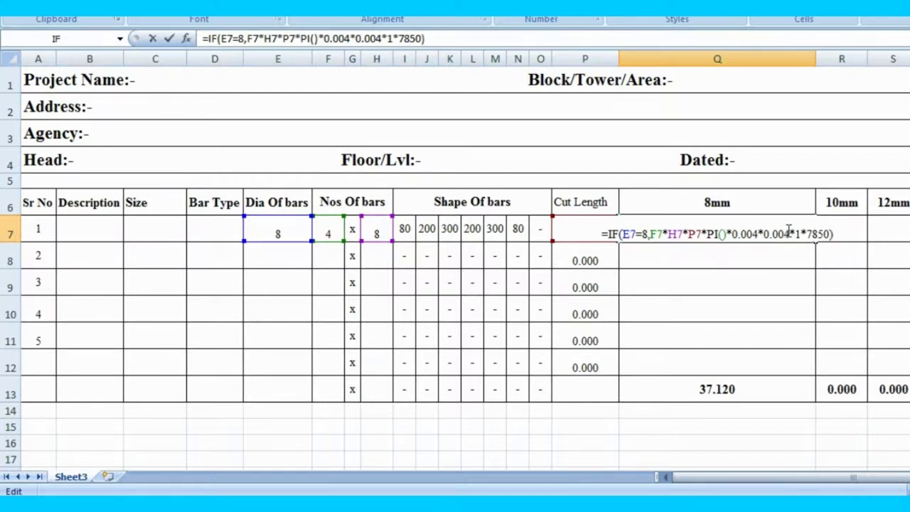
{"action": "key", "text": "Return"}
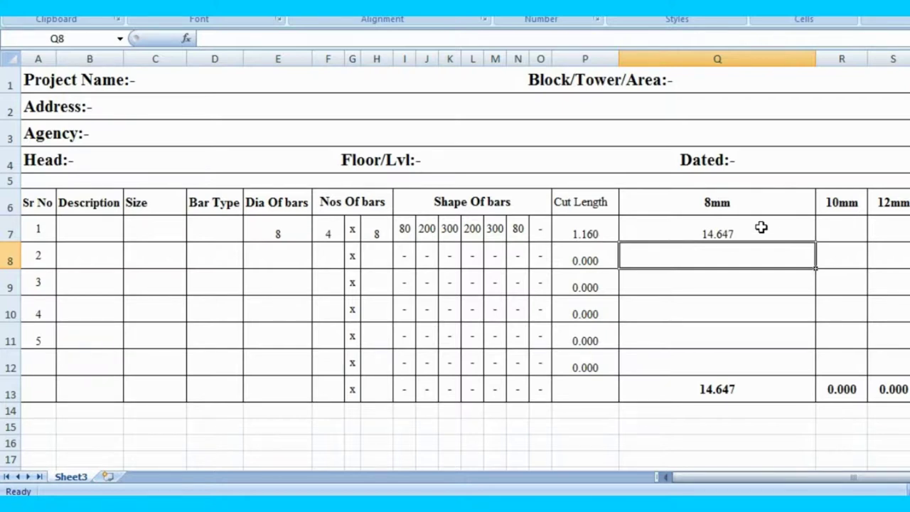
- Add "-" as the false value of Q7's IF formula
{"action": "left_click_drag", "start_coordinate": [760, 228], "coordinate": [739, 272]}
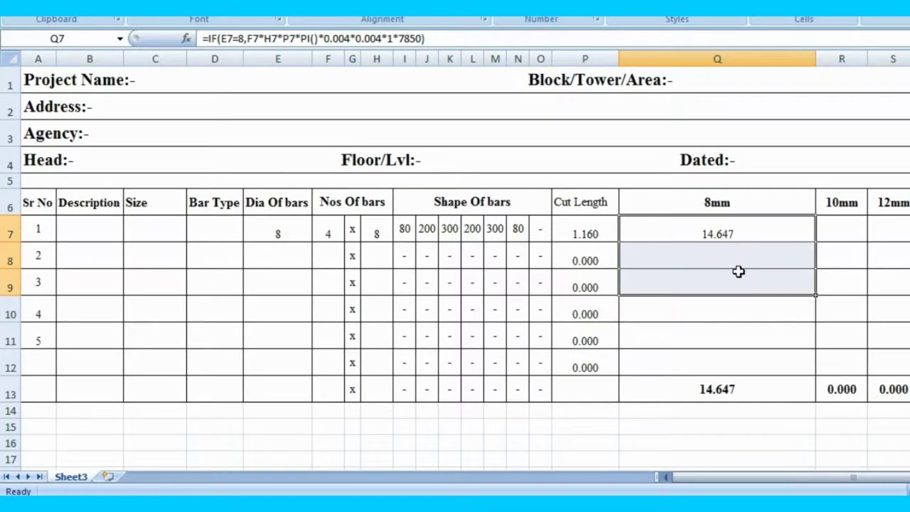
{"action": "key", "text": "ctrl+d"}
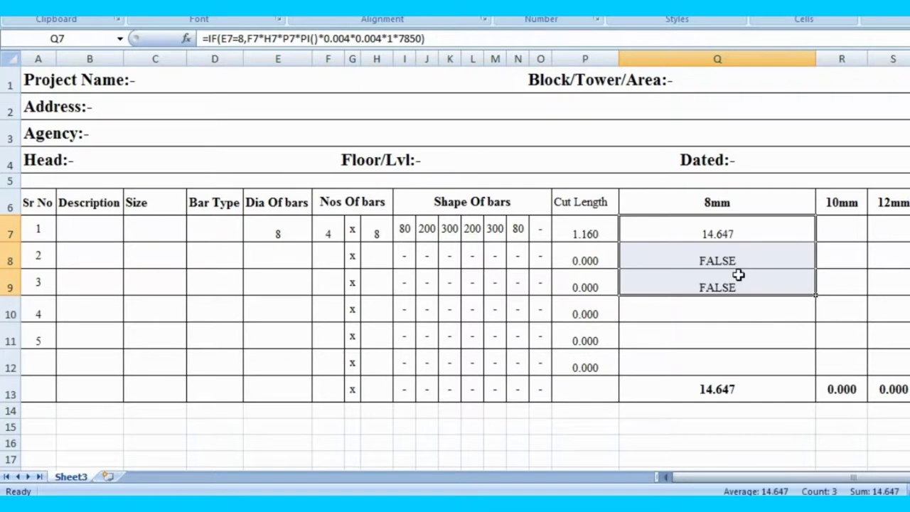
{"action": "double_click", "coordinate": [738, 232]}
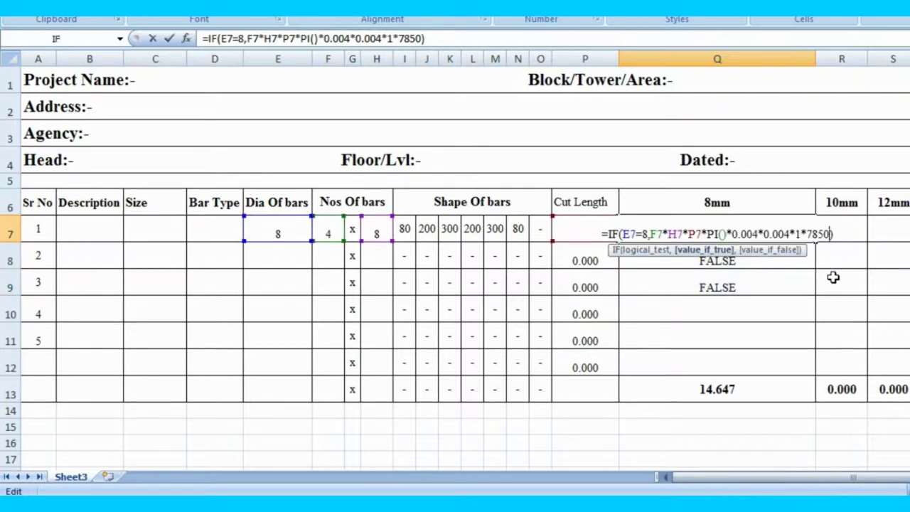
{"action": "type", "text": ","}
{"action": "type", "text": "\"-"}
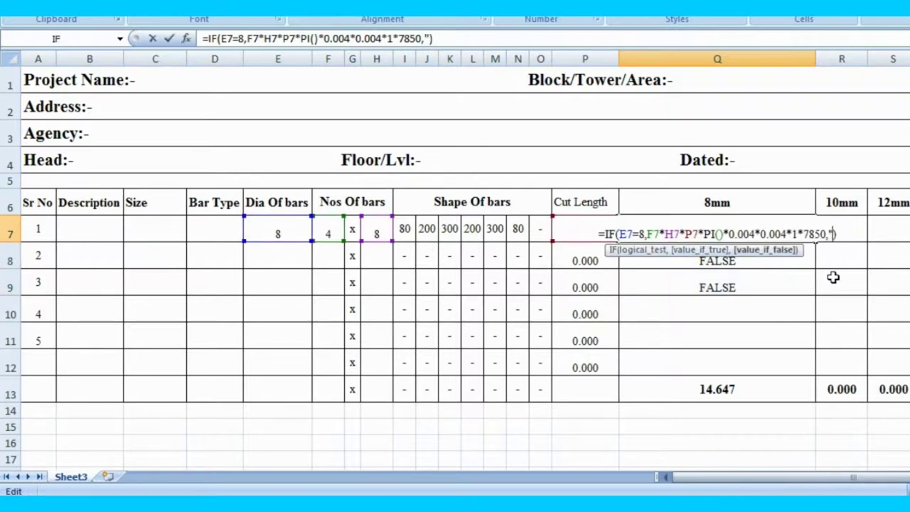
{"action": "type", "text": "\""}
{"action": "type", "text": "\""}
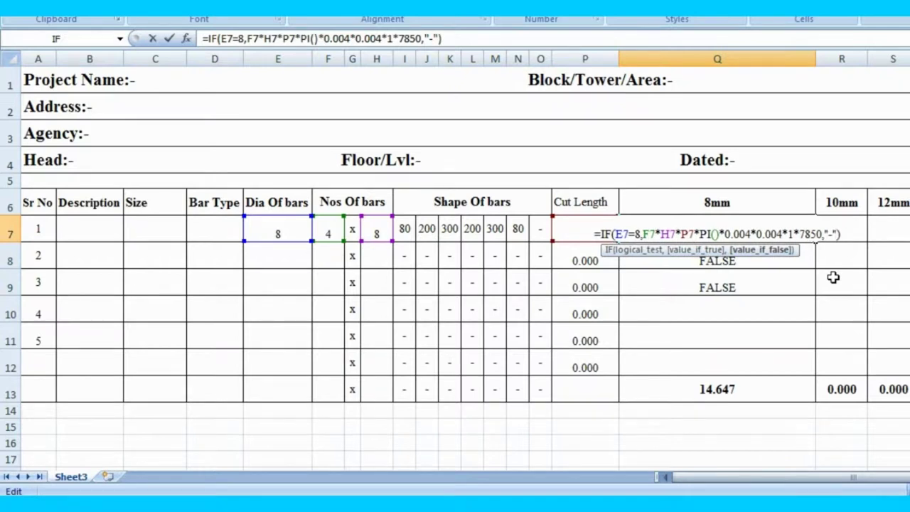
{"action": "key", "text": "Return"}
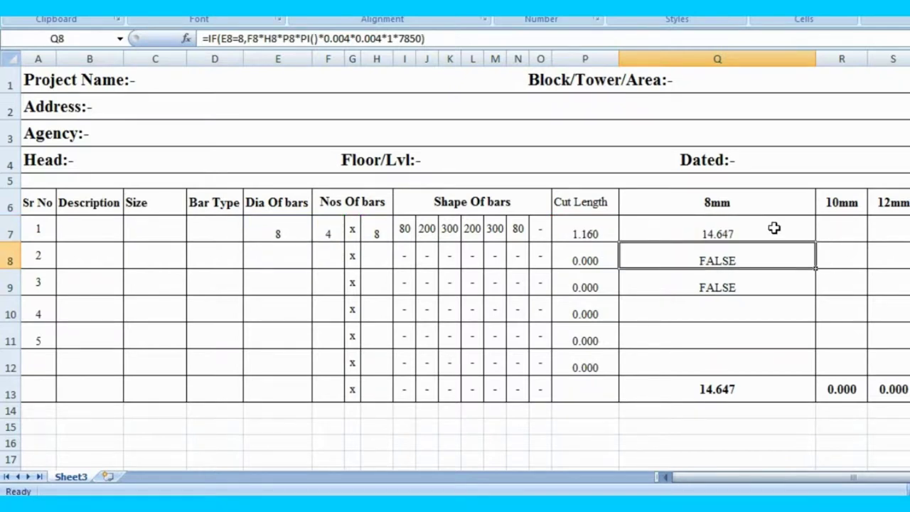
- Fill the Q7 weight formula down to Q12 and check the copies show dashes
{"action": "left_click_drag", "start_coordinate": [775, 229], "coordinate": [750, 354]}
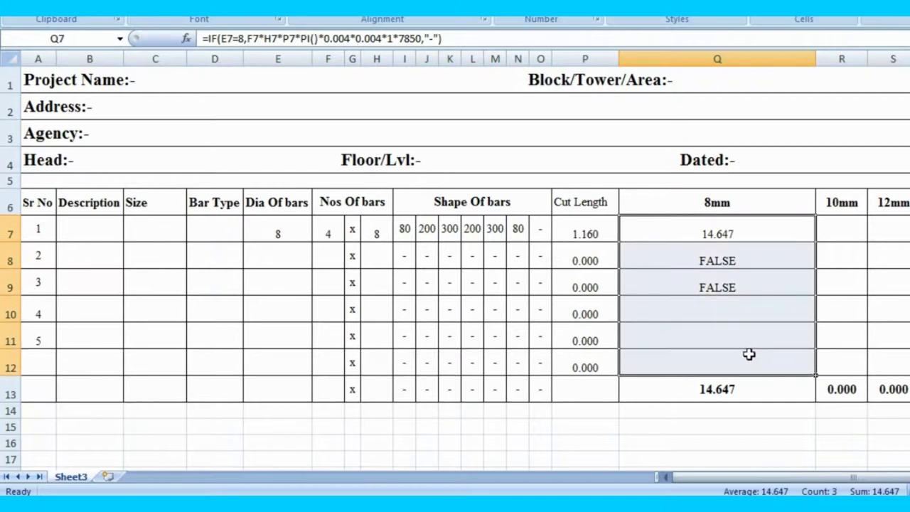
{"action": "key", "text": "ctrl+d"}
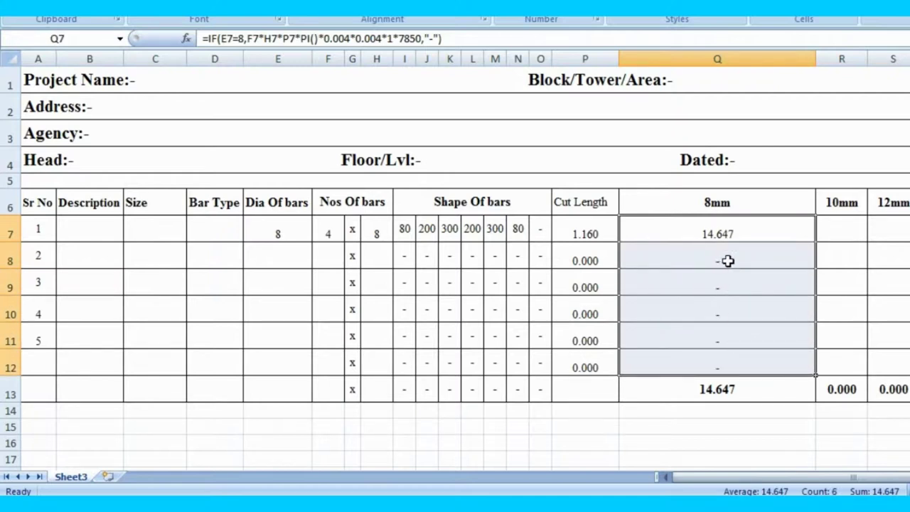
{"action": "left_click", "coordinate": [728, 261]}
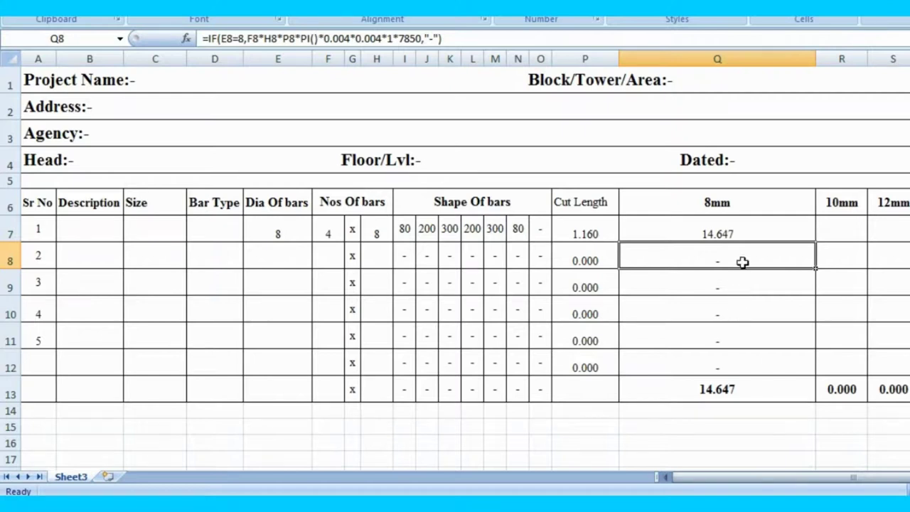
{"action": "double_click", "coordinate": [734, 227]}
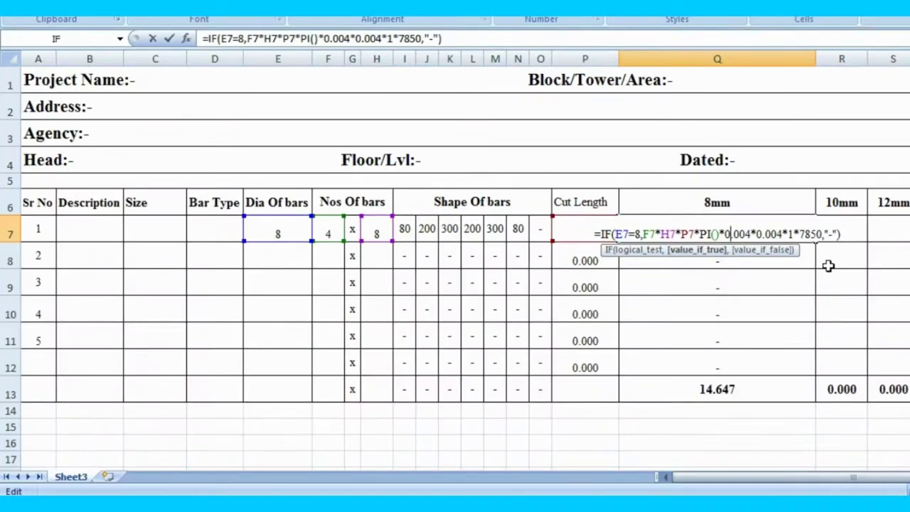
{"action": "key", "text": "Return"}
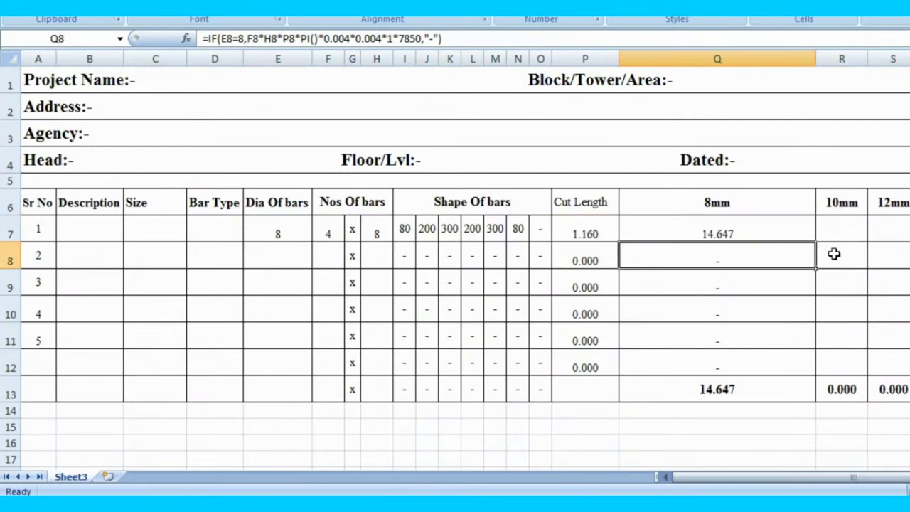
- Autofit column Q to its 14.647 and dash values, then select R7
{"action": "double_click", "coordinate": [817, 63]}
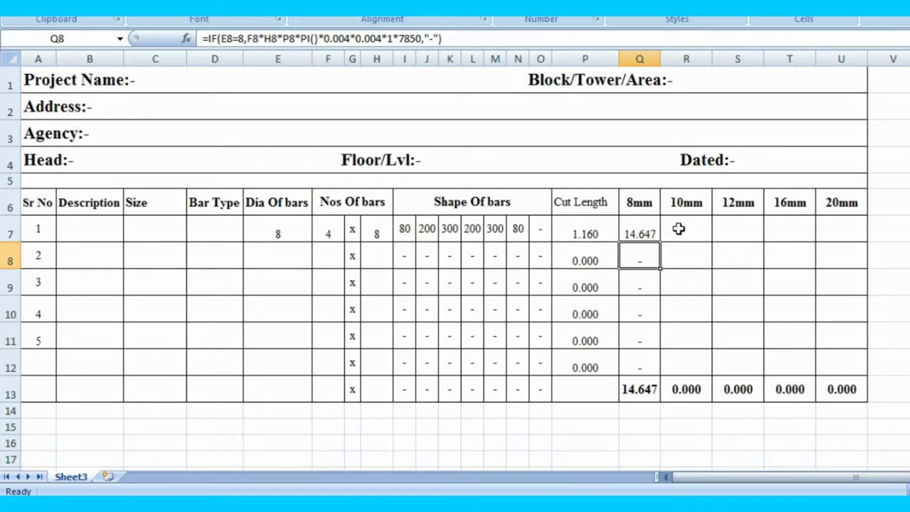
{"action": "left_click", "coordinate": [679, 227]}
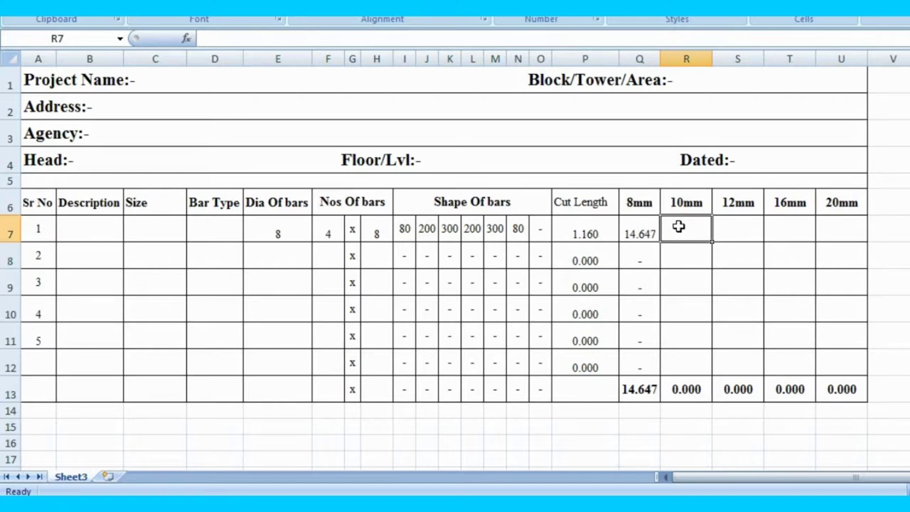
- Start R7's 10mm formula as =IF(E7=10, testing the diameter in E7
{"action": "right_click", "coordinate": [681, 226]}
{"action": "left_click", "coordinate": [713, 270]}
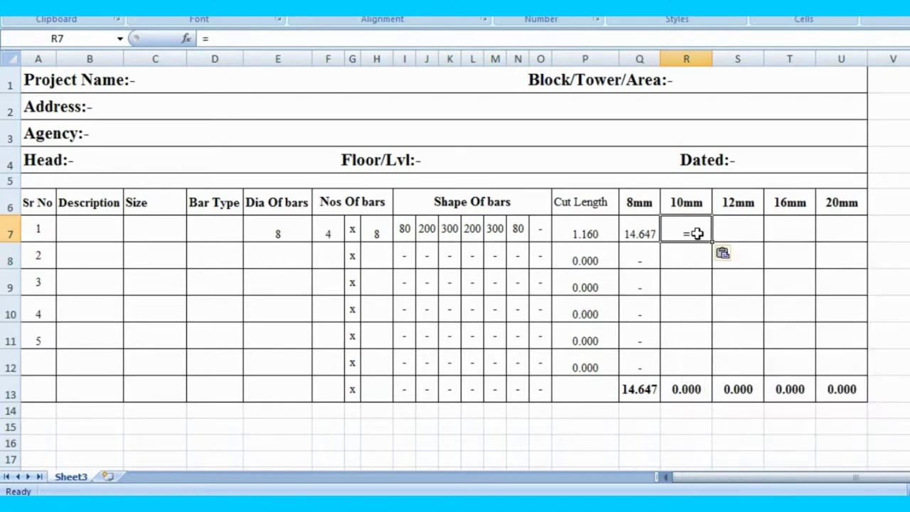
{"action": "double_click", "coordinate": [697, 233]}
{"action": "type", "text": "if"}
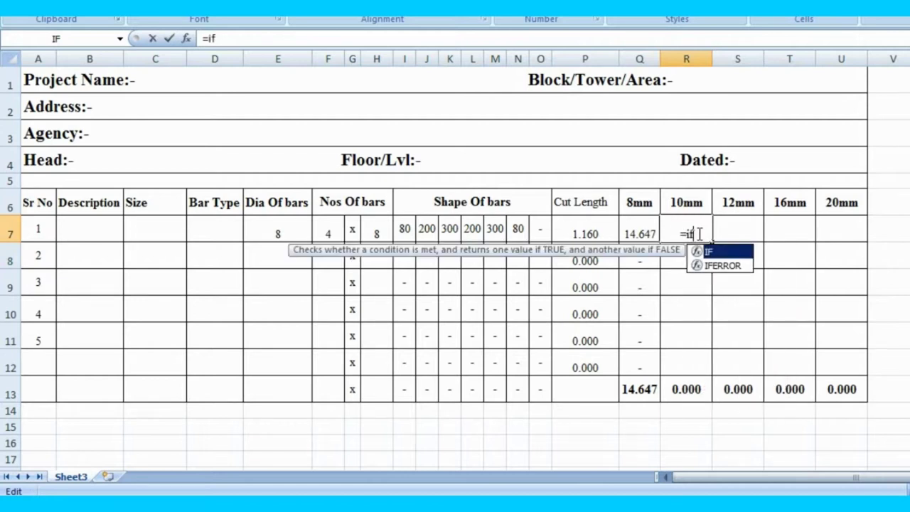
{"action": "double_click", "coordinate": [718, 252]}
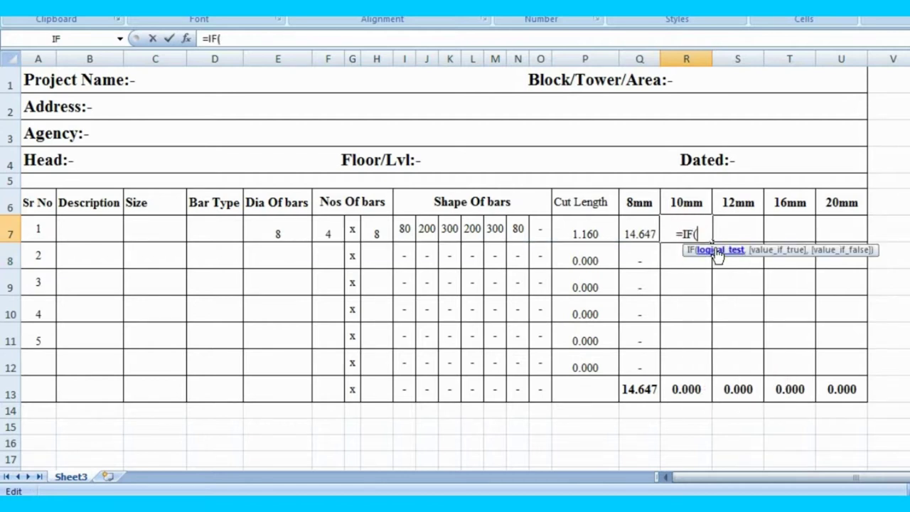
{"action": "left_click", "coordinate": [268, 229]}
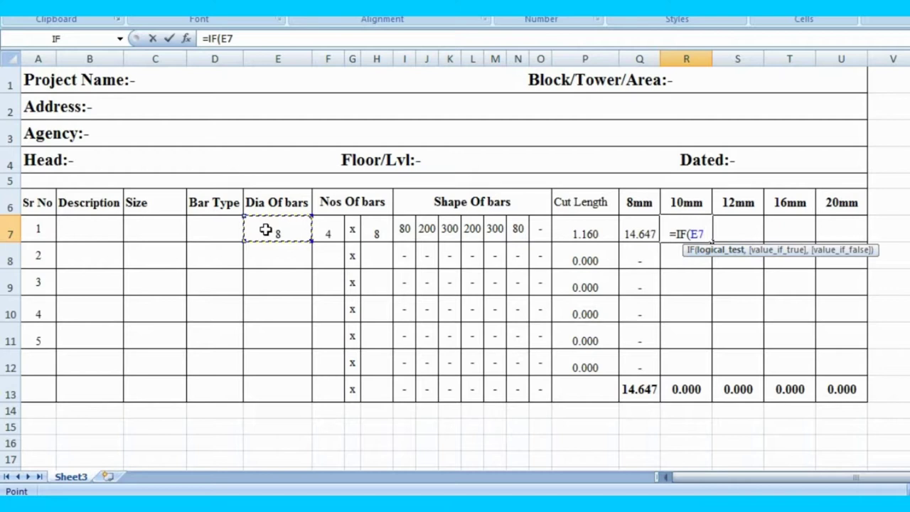
{"action": "right_click", "coordinate": [704, 235]}
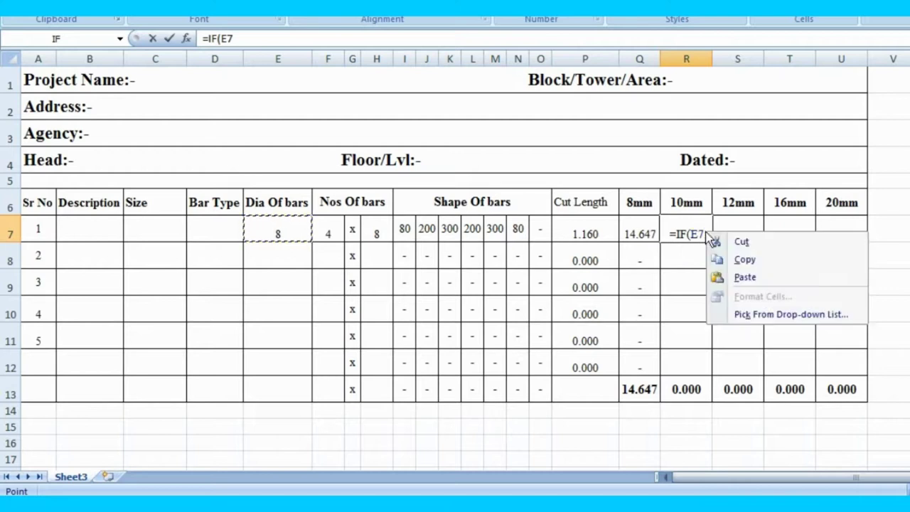
{"action": "left_click", "coordinate": [734, 277]}
{"action": "type", "text": "10"}
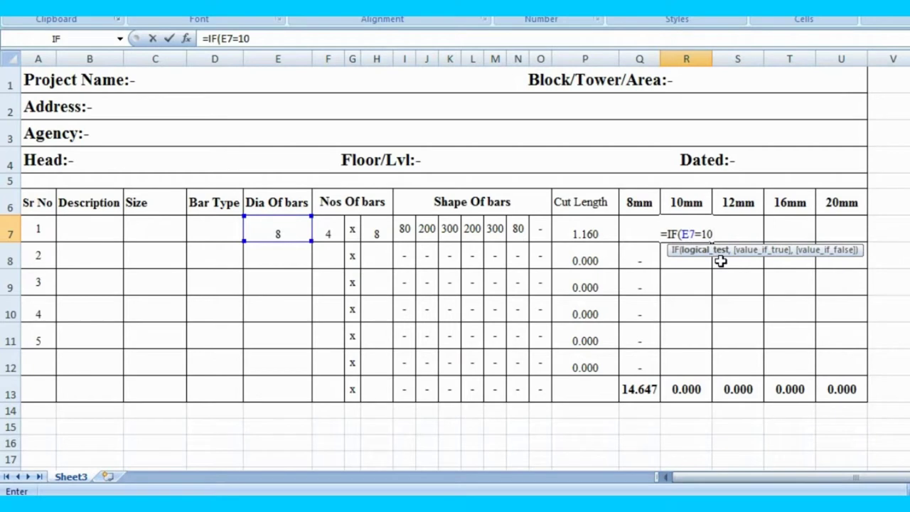
{"action": "type", "text": ","}
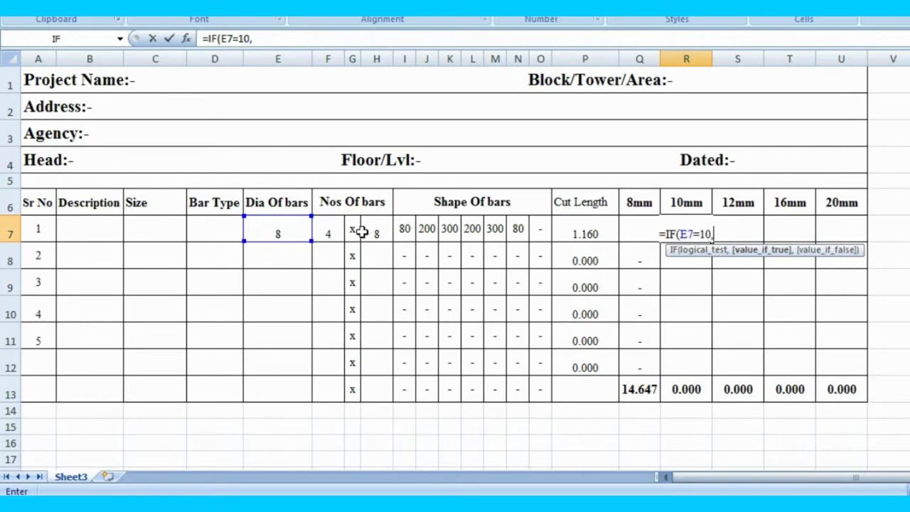
- Complete it with F7*H7*P7*PI()*0.005*0.005*1*7850 and a "-" fallback
{"action": "left_click", "coordinate": [327, 229]}
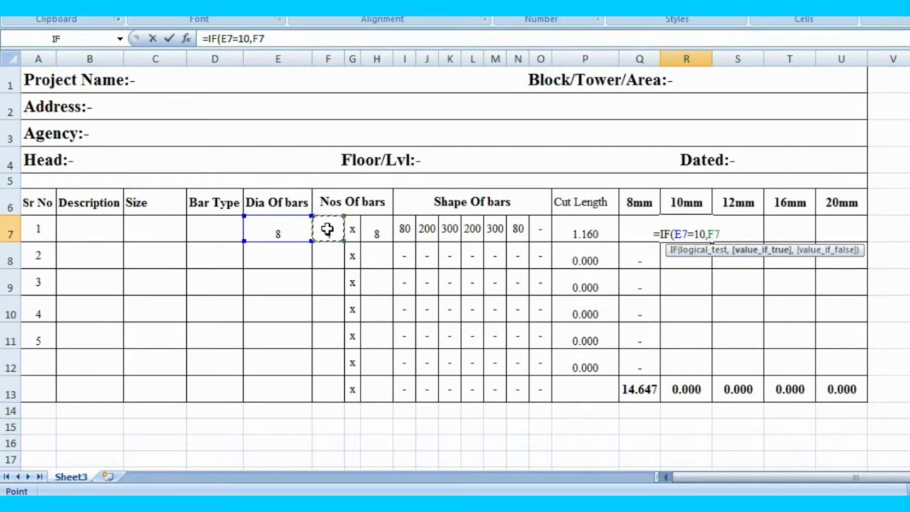
{"action": "type", "text": "*"}
{"action": "left_click", "coordinate": [374, 229]}
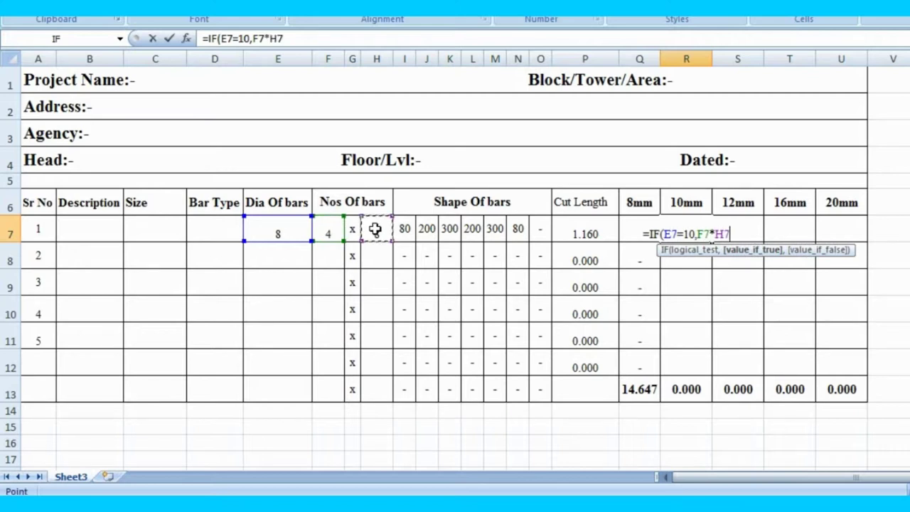
{"action": "type", "text": "*"}
{"action": "left_click", "coordinate": [582, 233]}
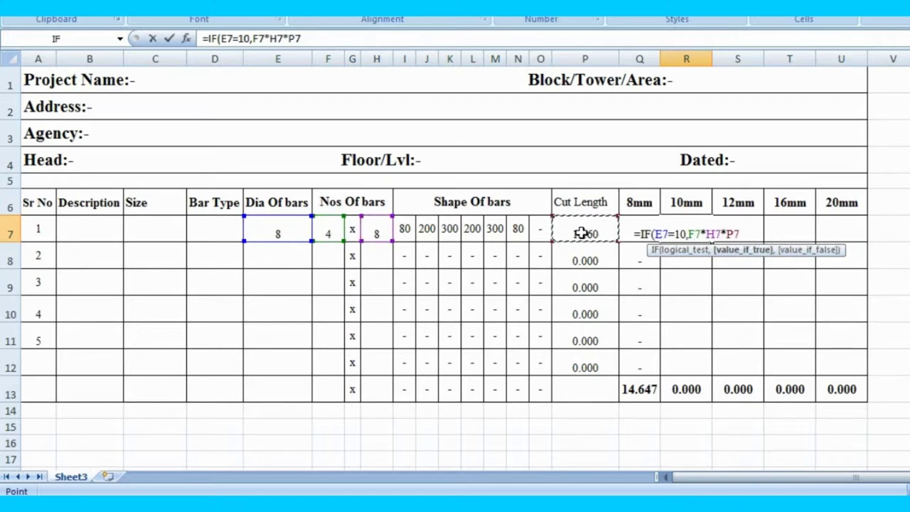
{"action": "type", "text": "*"}
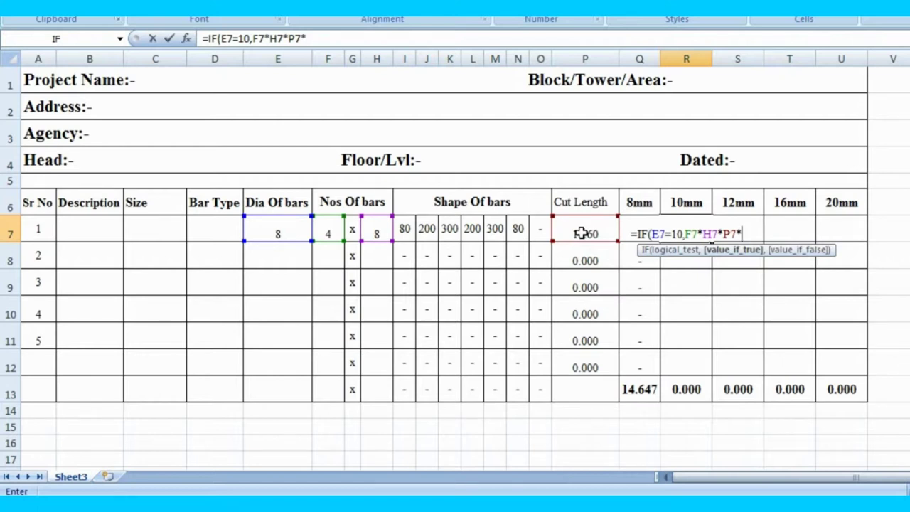
{"action": "type", "text": "pi"}
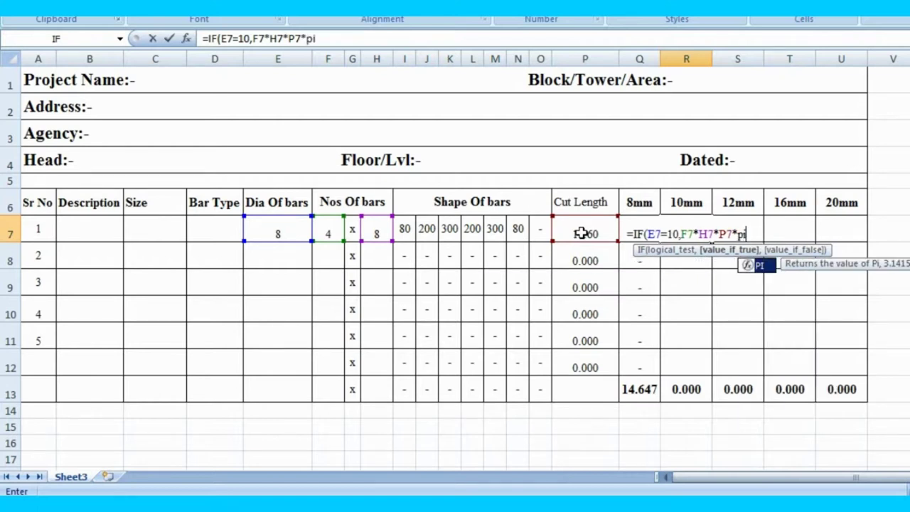
{"action": "double_click", "coordinate": [759, 266]}
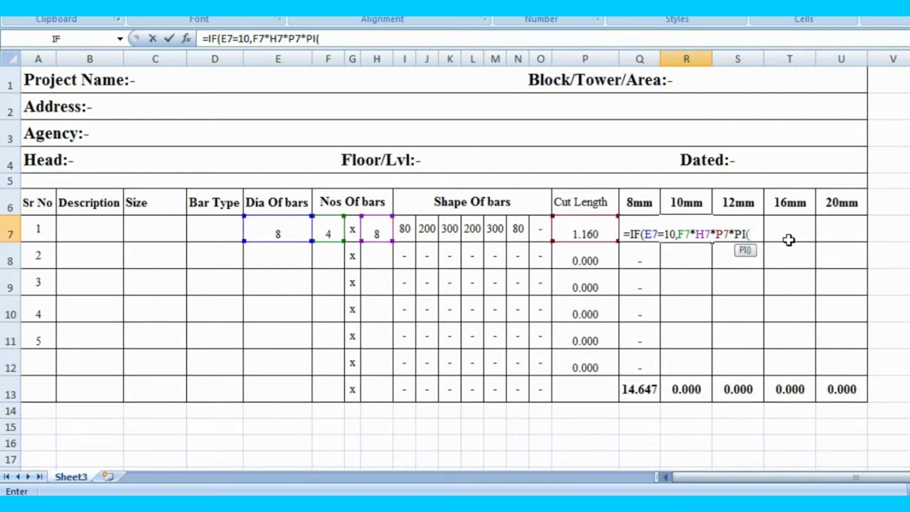
{"action": "type", "text": ")"}
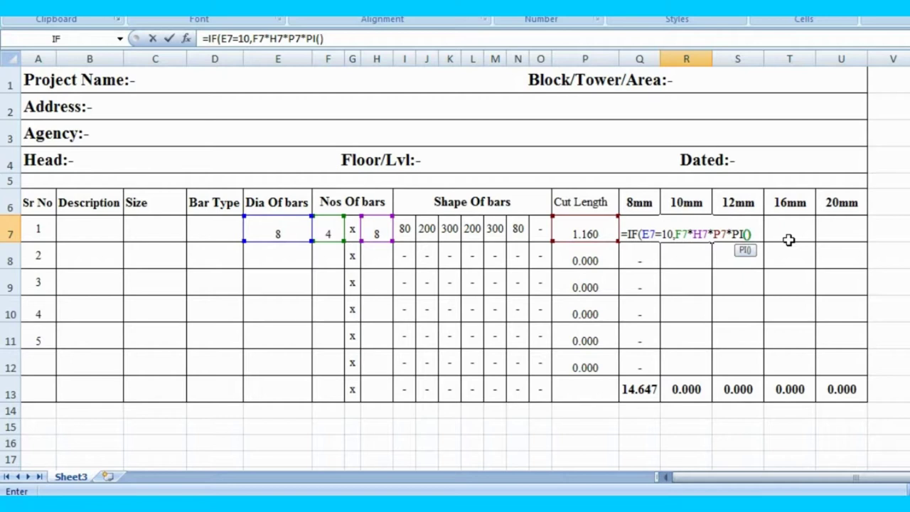
{"action": "type", "text": "*"}
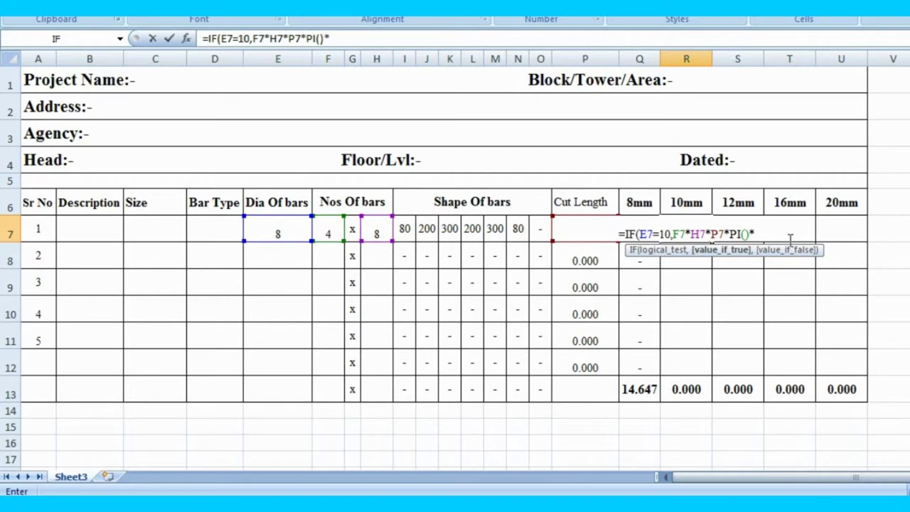
{"action": "type", "text": "0."}
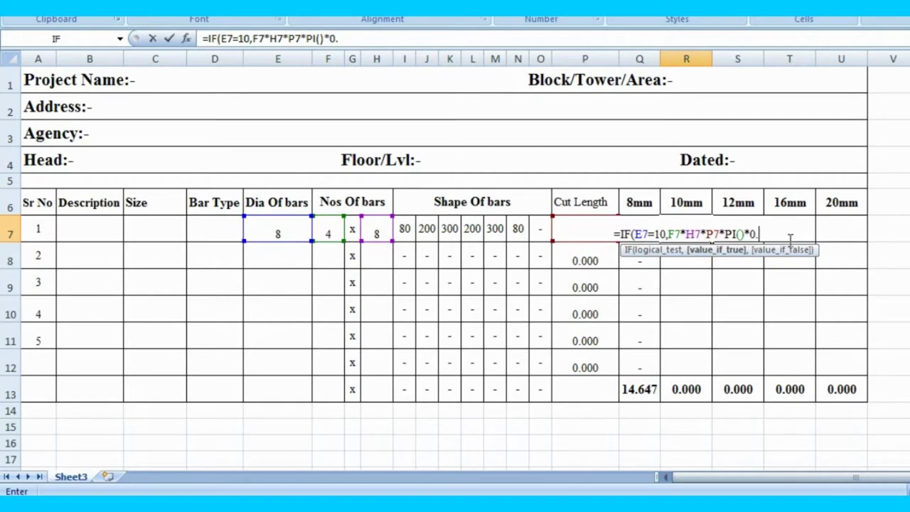
{"action": "type", "text": "005"}
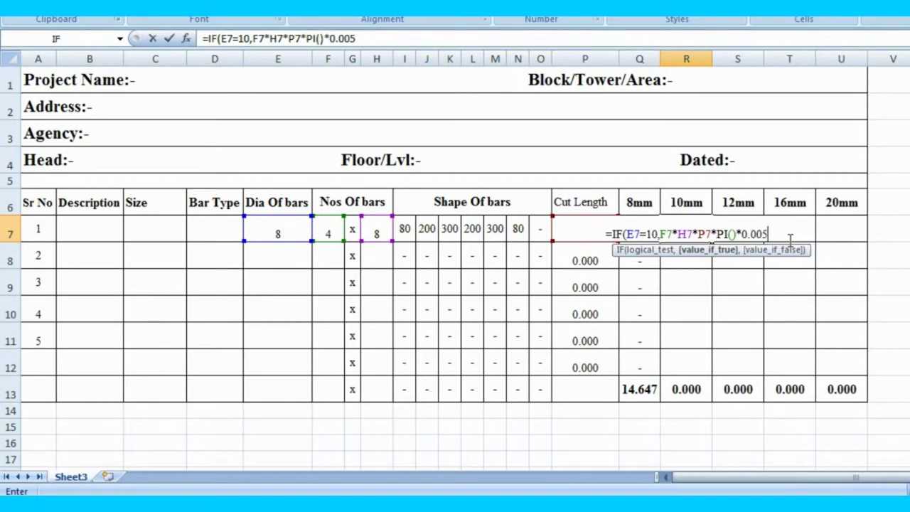
{"action": "type", "text": "*0.0"}
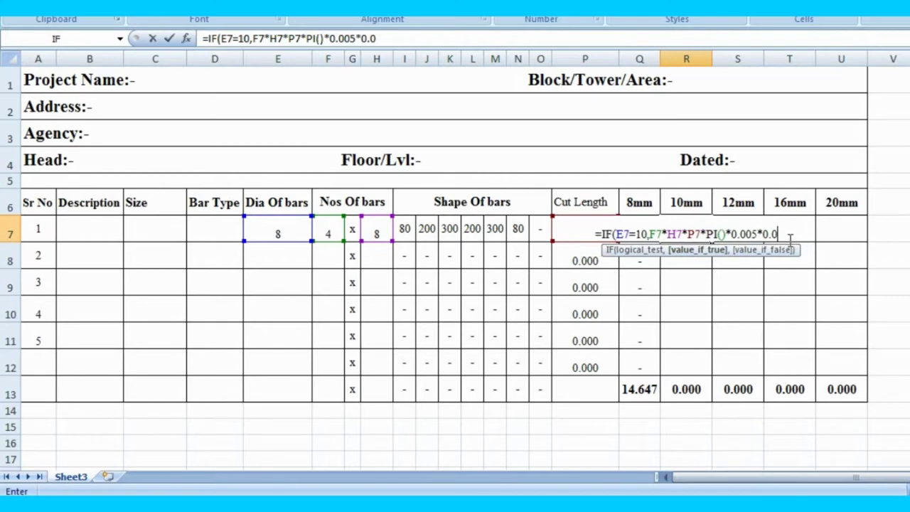
{"action": "type", "text": "05"}
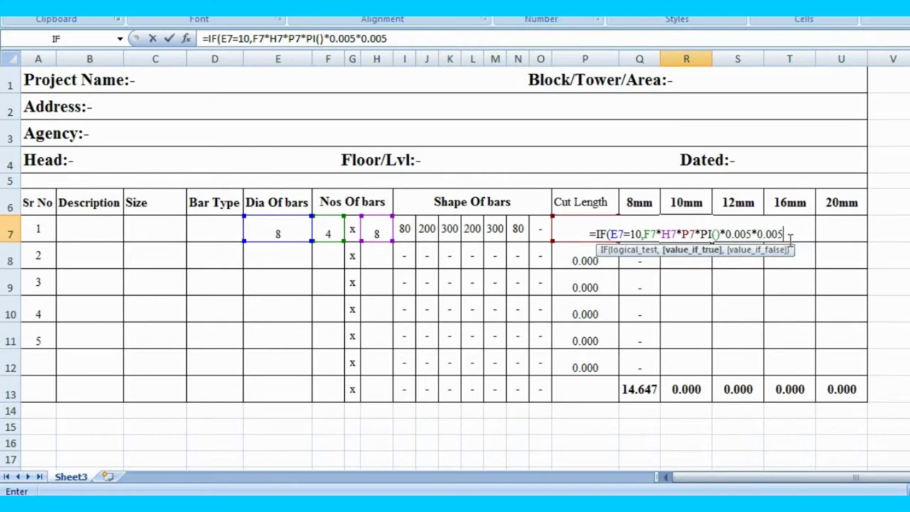
{"action": "type", "text": "*1"}
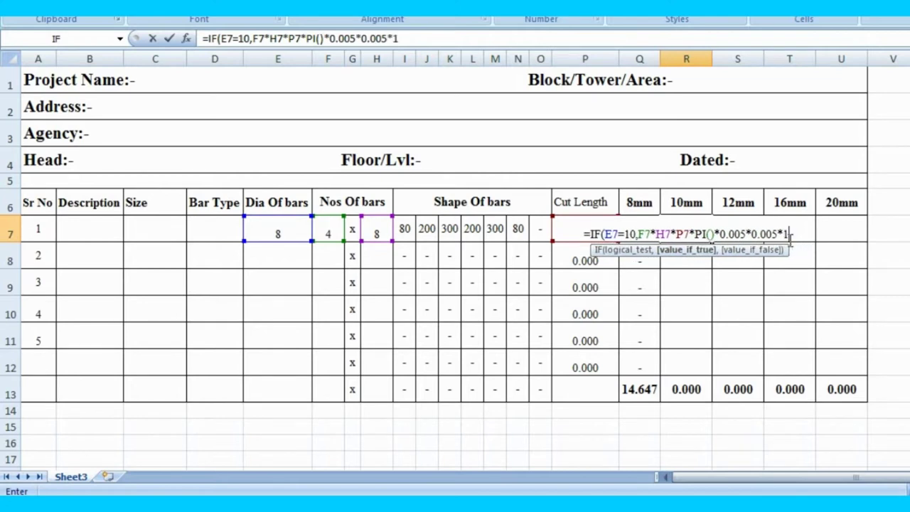
{"action": "type", "text": "*7"}
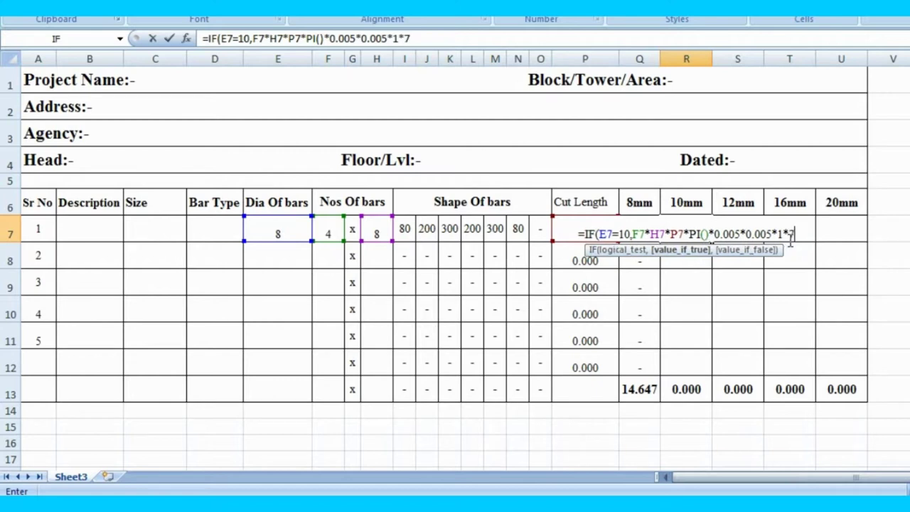
{"action": "type", "text": "850"}
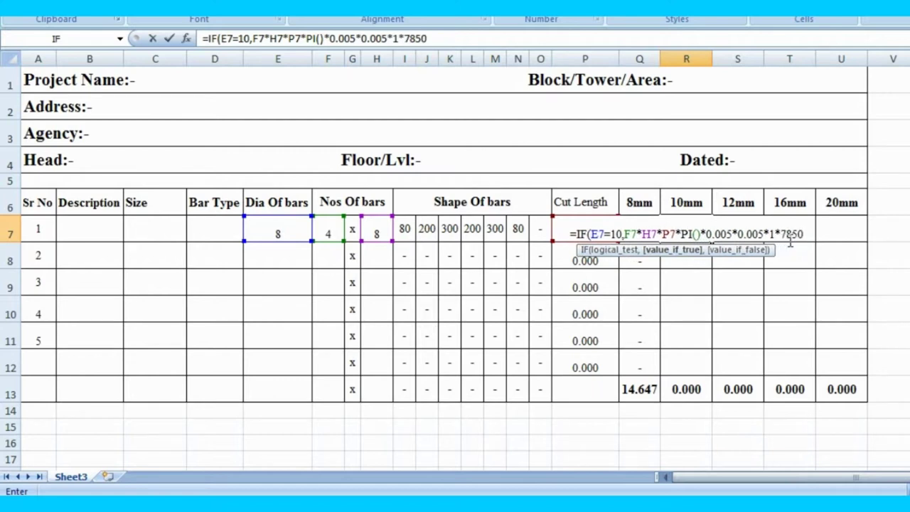
{"action": "type", "text": ",\""}
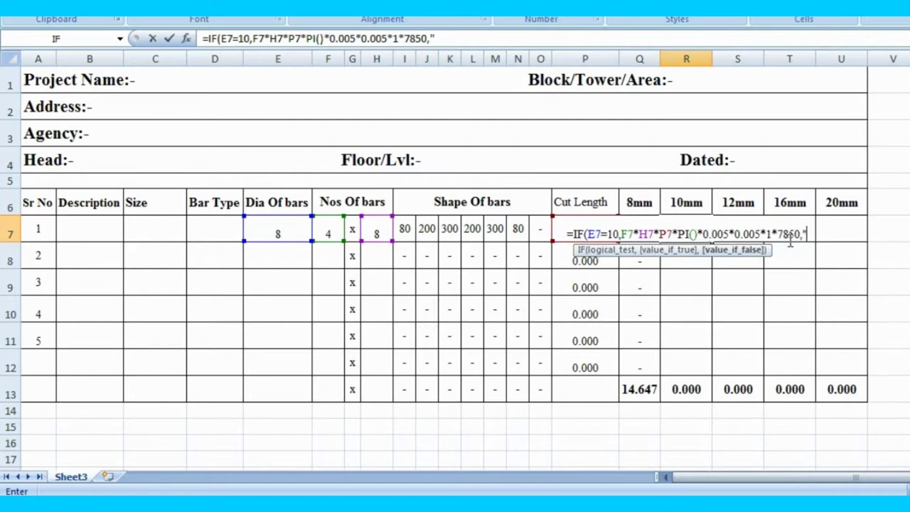
{"action": "type", "text": "-\")"}
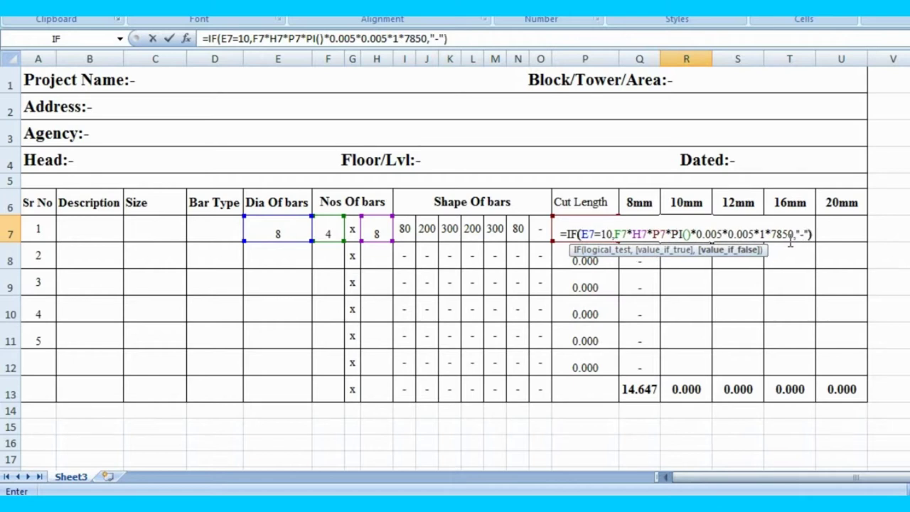
{"action": "key", "text": "Return"}
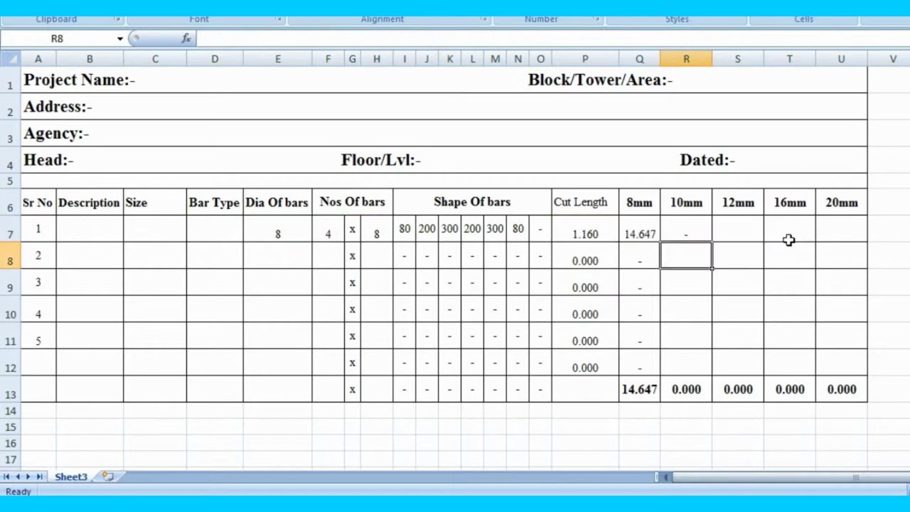
- Fill the 10mm weight formula from R7 down to R12, so each row shows a dash
{"action": "left_click_drag", "start_coordinate": [691, 225], "coordinate": [677, 358]}
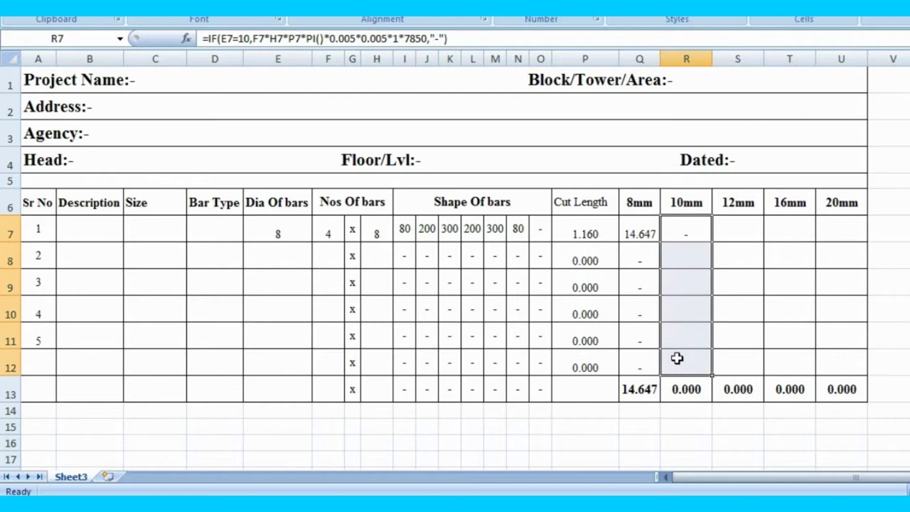
{"action": "key", "text": "ctrl+d"}
{"action": "left_click", "coordinate": [736, 233]}
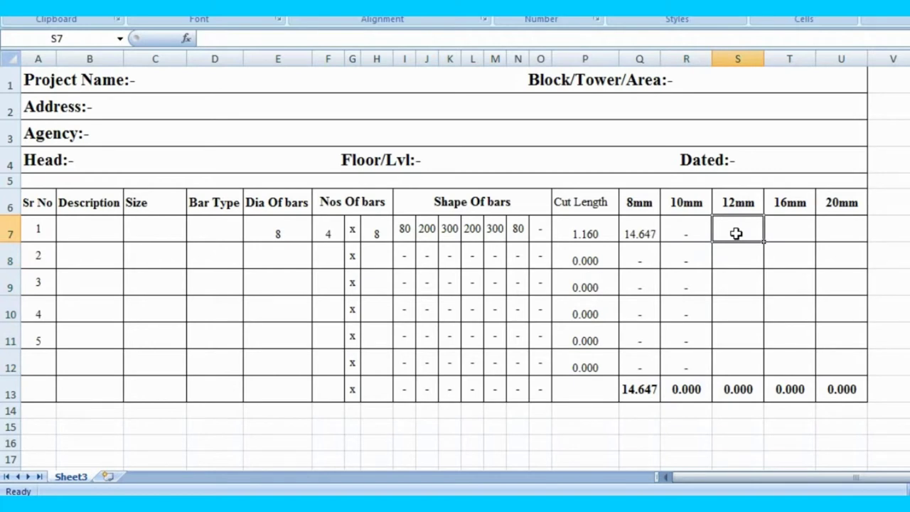
- Start an IF formula in S7 that tests whether the diameter in E7 equals 12
{"action": "right_click", "coordinate": [736, 233]}
{"action": "left_click", "coordinate": [772, 281]}
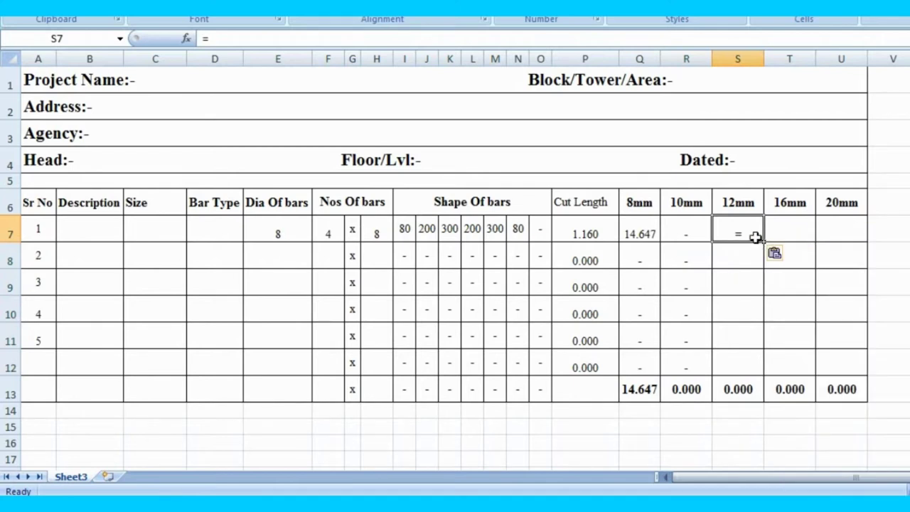
{"action": "type", "text": "=if"}
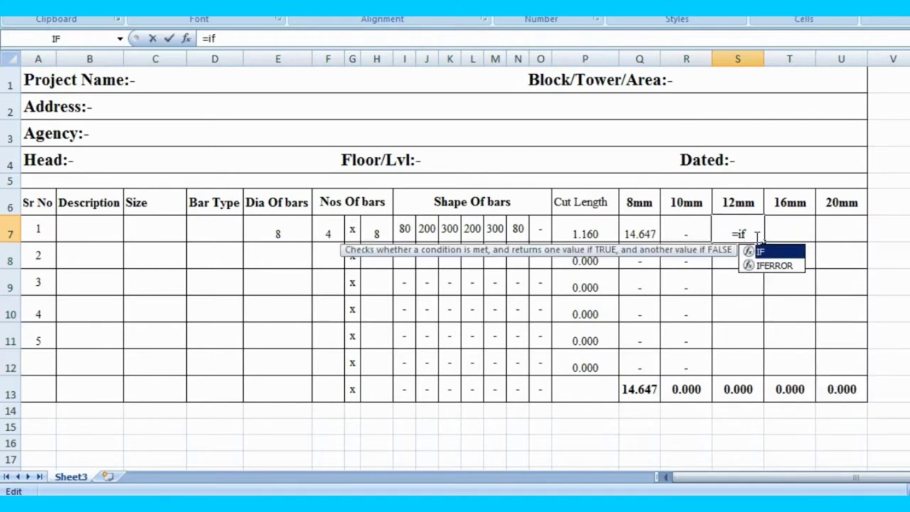
{"action": "double_click", "coordinate": [766, 252]}
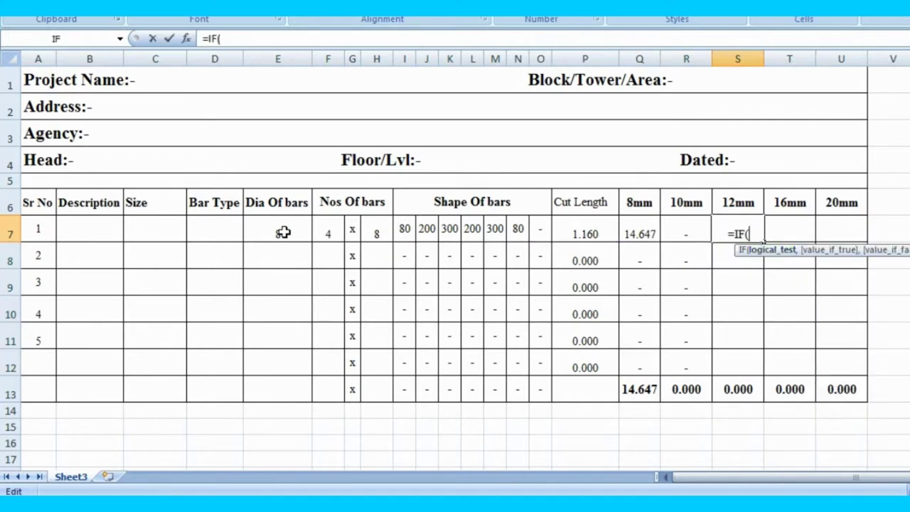
{"action": "left_click", "coordinate": [284, 231]}
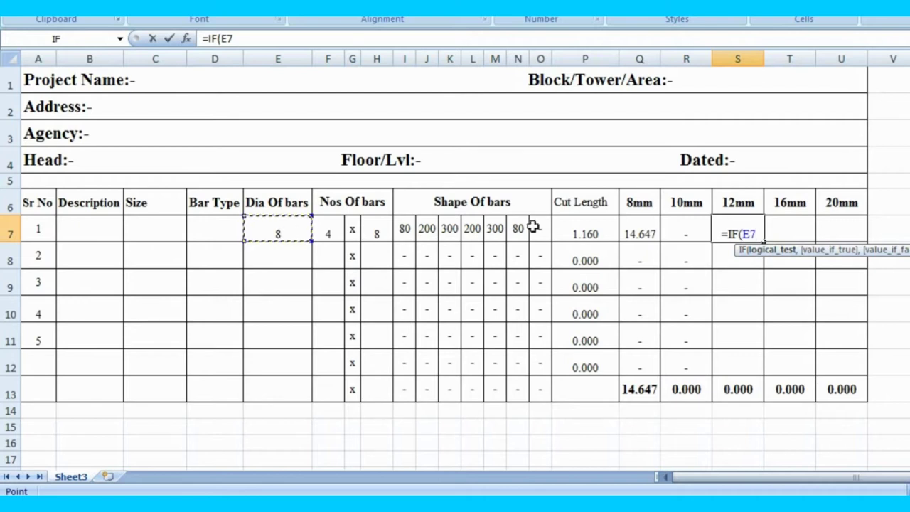
{"action": "right_click", "coordinate": [758, 235]}
{"action": "key", "text": "Escape"}
{"action": "type", "text": "="}
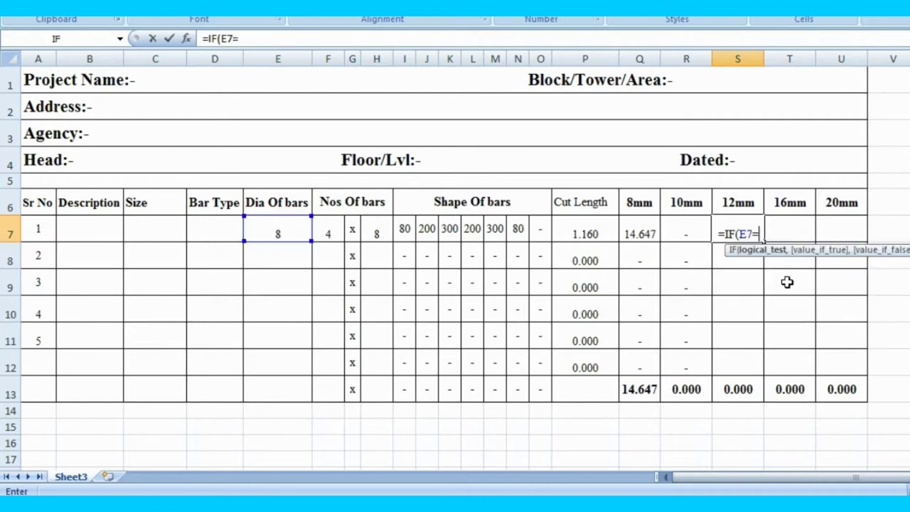
{"action": "type", "text": "12"}
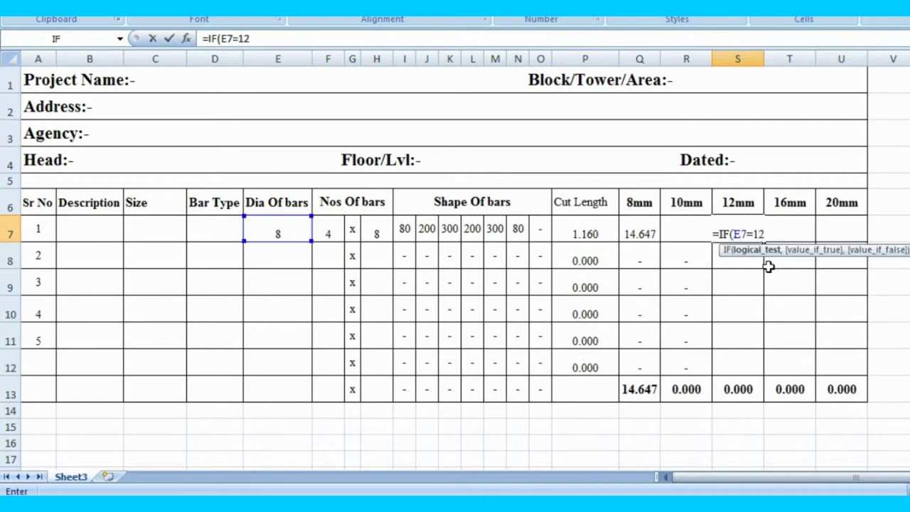
{"action": "type", "text": ","}
- Complete it as F7*H7*P7*PI()*0.006*0.006*1*7850, otherwise "-", and commit
{"action": "left_click", "coordinate": [327, 229]}
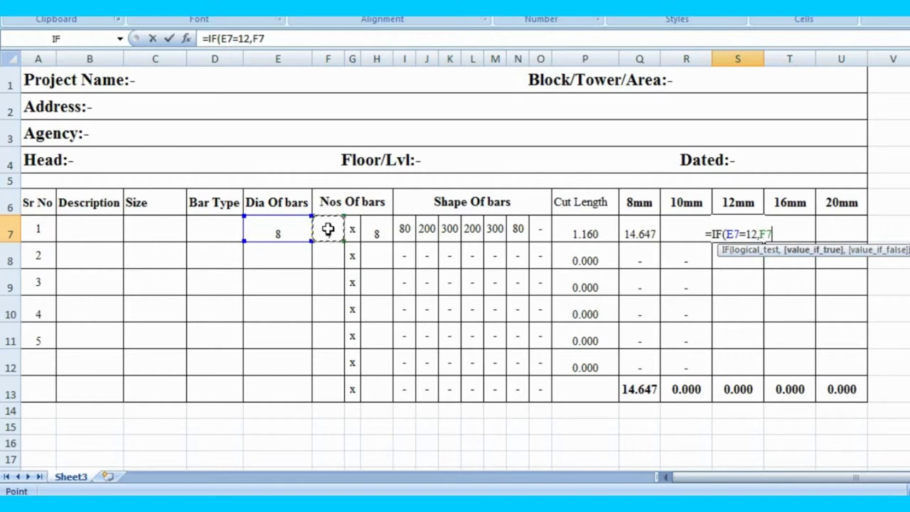
{"action": "type", "text": "*"}
{"action": "left_click", "coordinate": [378, 231]}
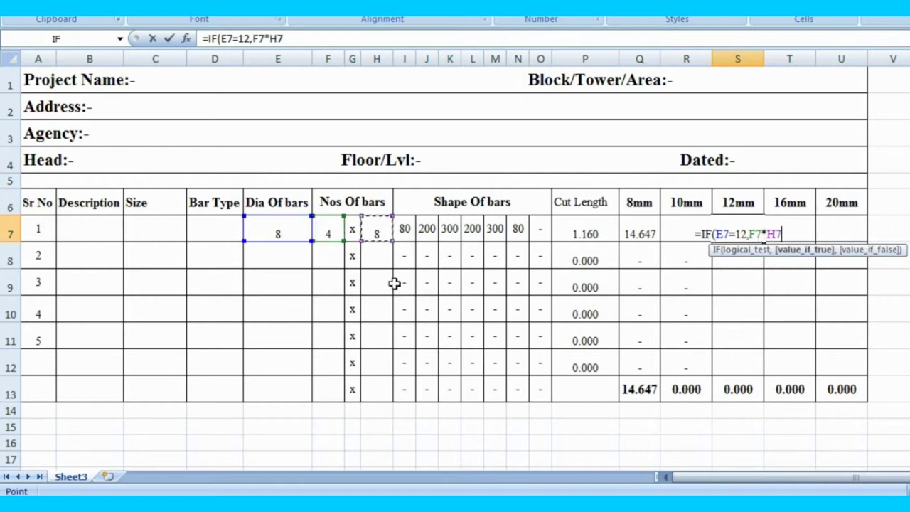
{"action": "type", "text": "*"}
{"action": "left_click", "coordinate": [569, 233]}
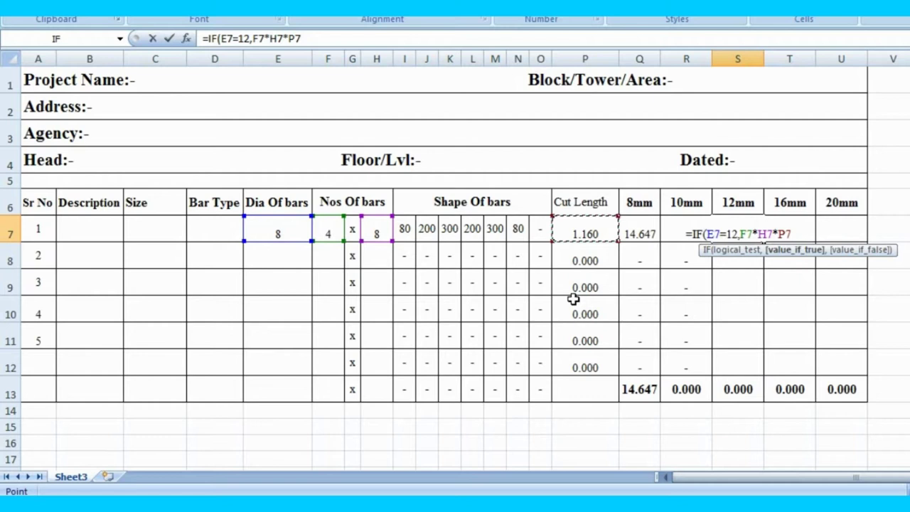
{"action": "type", "text": "*"}
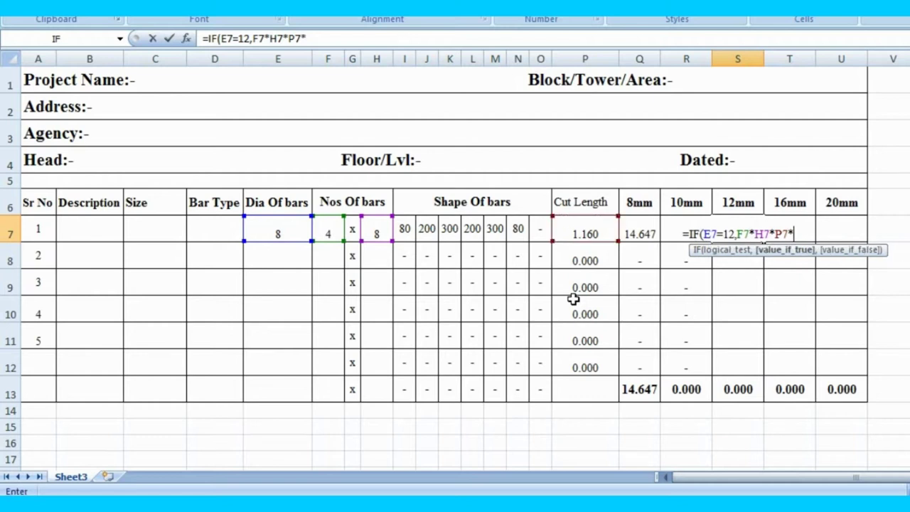
{"action": "type", "text": "pi"}
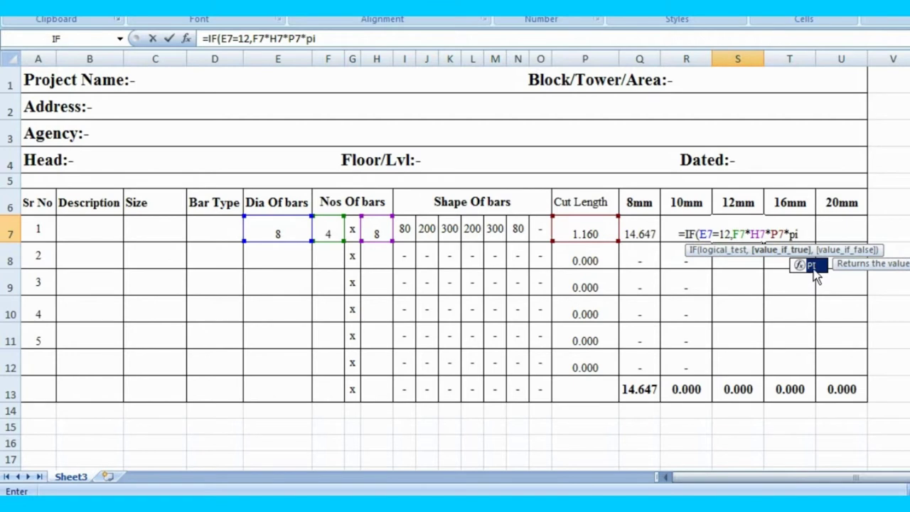
{"action": "double_click", "coordinate": [813, 266]}
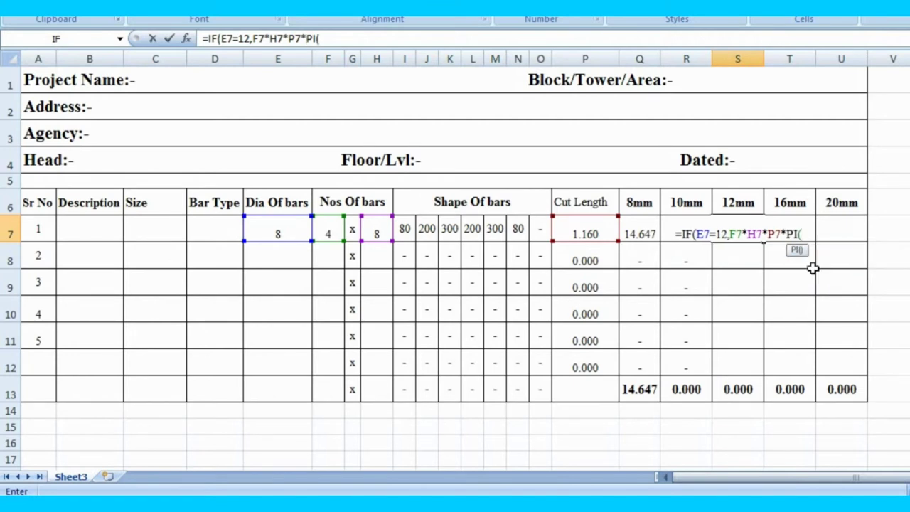
{"action": "type", "text": ")*"}
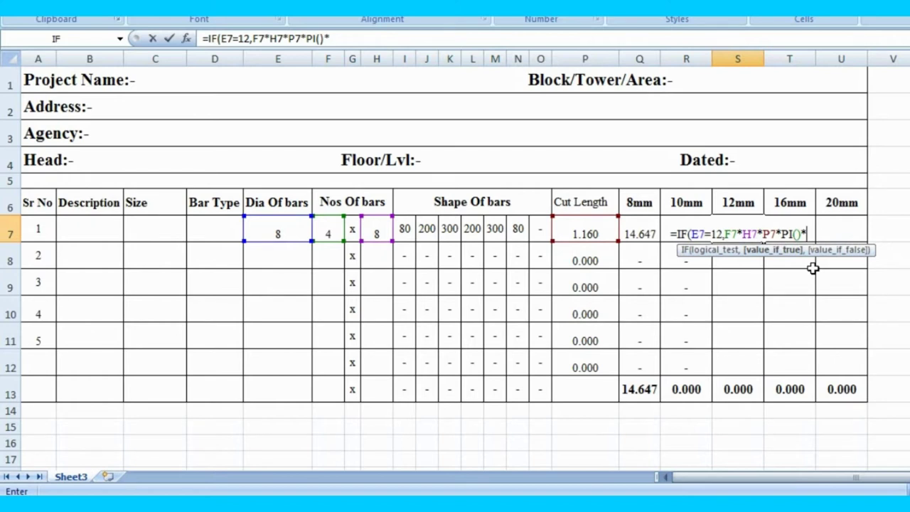
{"action": "type", "text": "0.00"}
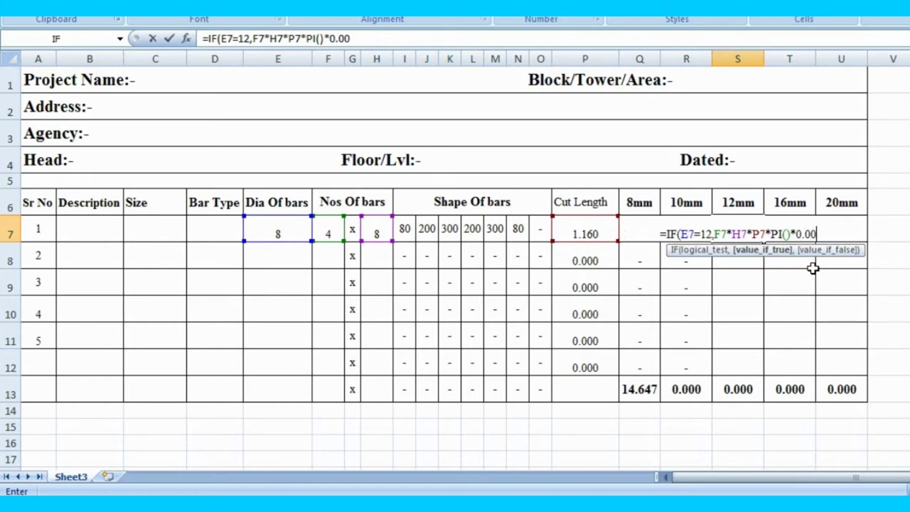
{"action": "type", "text": "6*"}
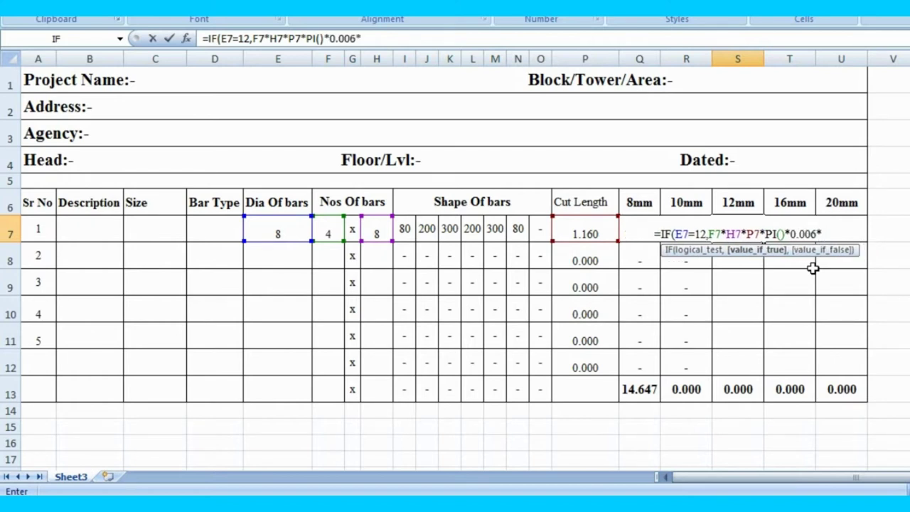
{"action": "type", "text": "0.006"}
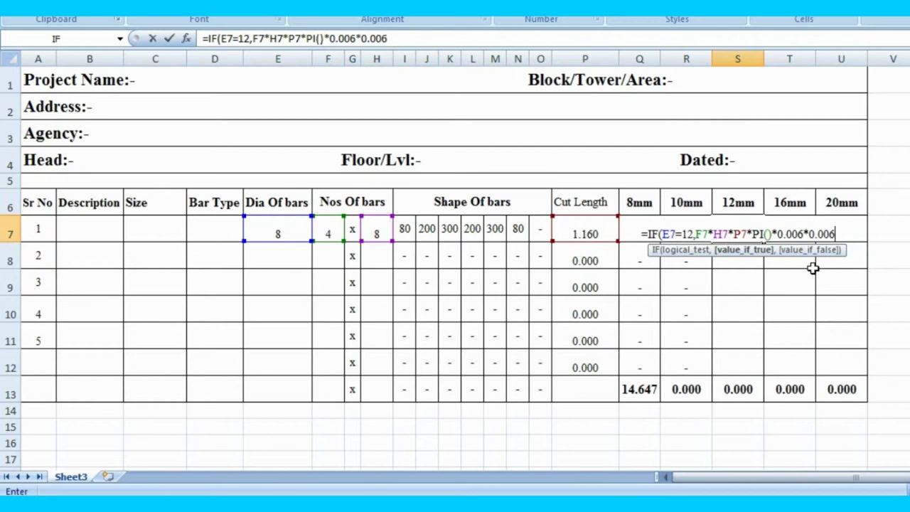
{"action": "type", "text": "*1"}
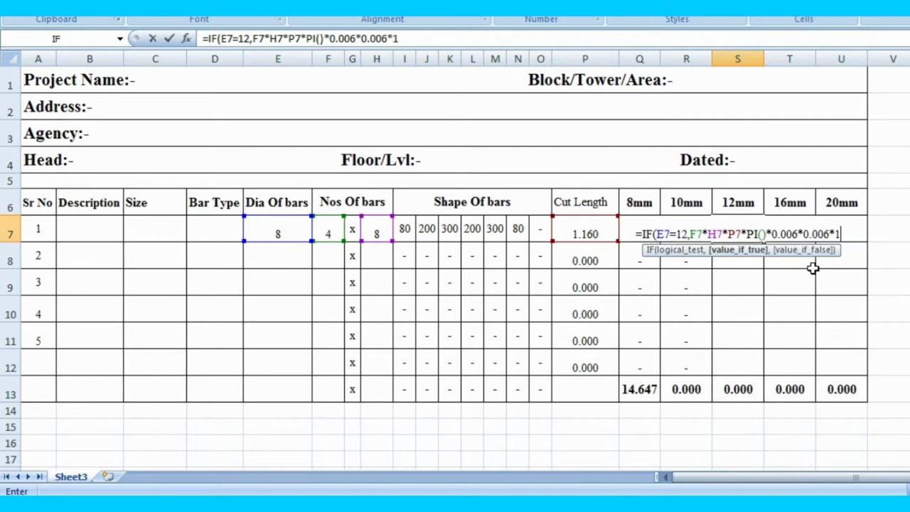
{"action": "type", "text": "*7"}
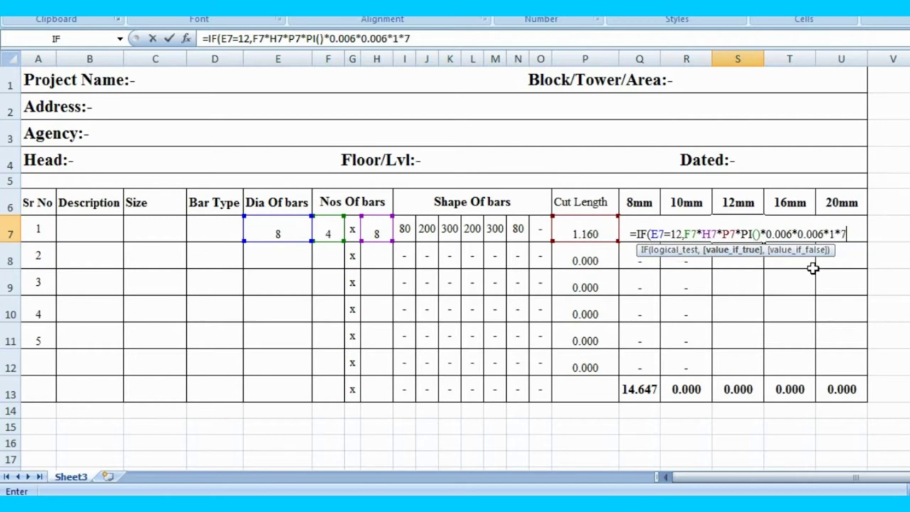
{"action": "type", "text": "850"}
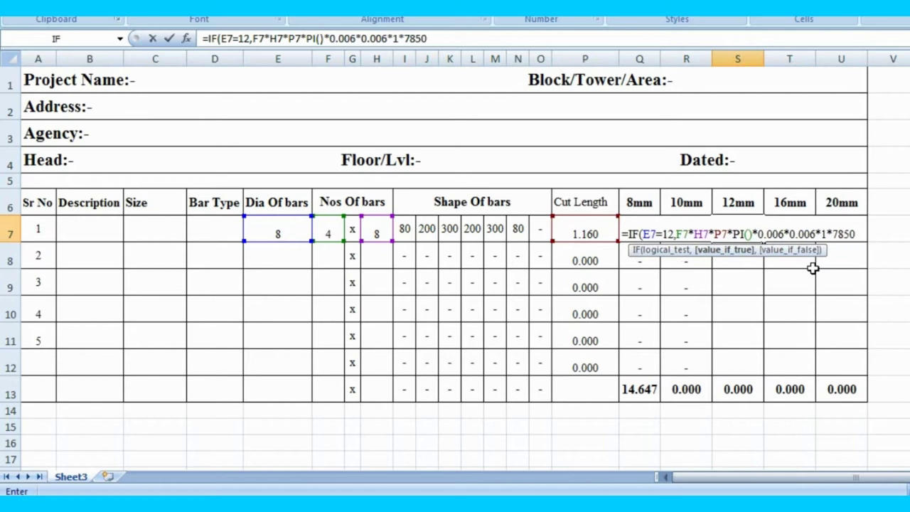
{"action": "type", "text": ",\"-"}
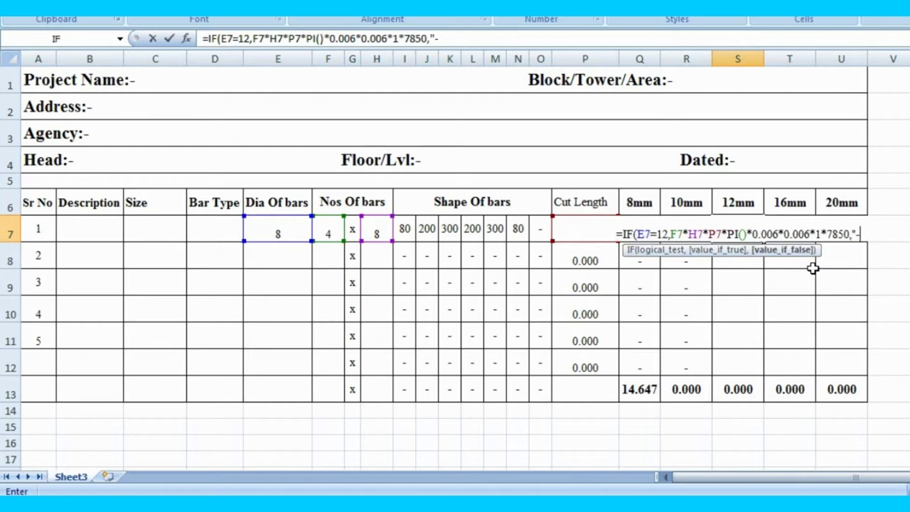
{"action": "type", "text": "\")"}
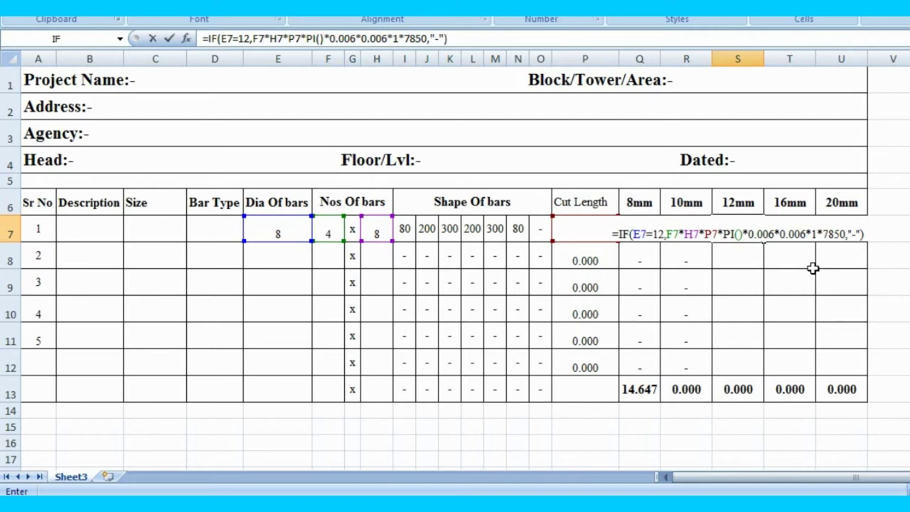
{"action": "key", "text": "Return"}
- Fill the 12mm formula to S12, and copy row 7's counts 4, 8 and shape lengths into rows 8–10
{"action": "left_click_drag", "start_coordinate": [751, 220], "coordinate": [742, 355]}
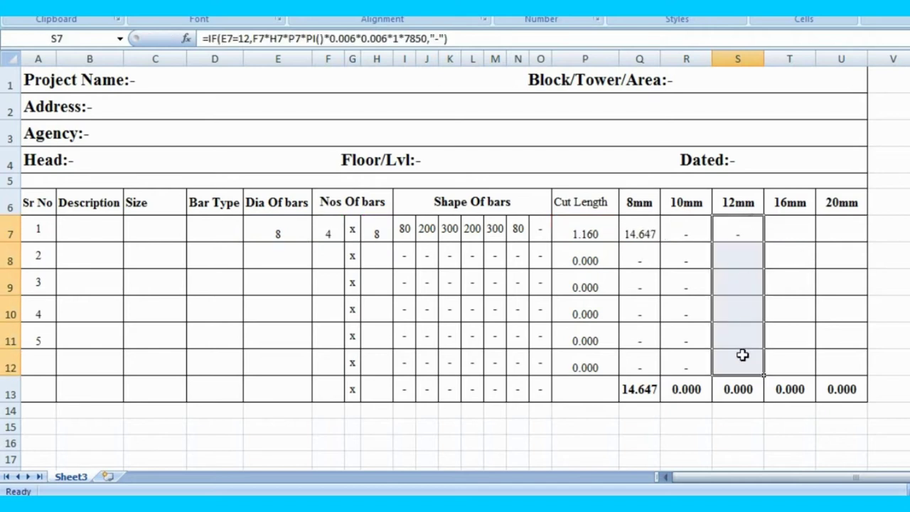
{"action": "key", "text": "ctrl+d"}
{"action": "left_click_drag", "start_coordinate": [321, 231], "coordinate": [323, 302]}
{"action": "key", "text": "ctrl+d"}
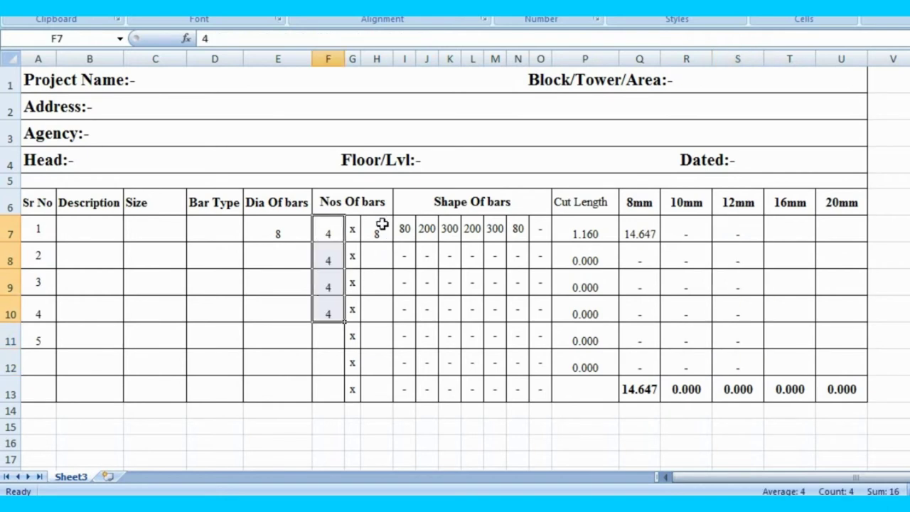
{"action": "left_click_drag", "start_coordinate": [378, 228], "coordinate": [379, 307]}
{"action": "key", "text": "ctrl+d"}
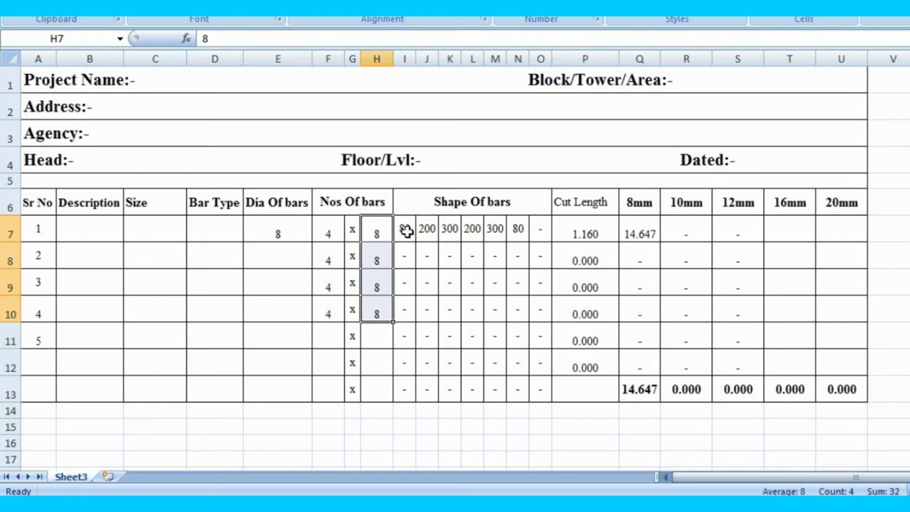
{"action": "mouse_move", "coordinate": [404, 230]}
{"action": "left_mouse_down"}
{"action": "mouse_move", "coordinate": [540, 231]}
{"action": "mouse_move", "coordinate": [530, 305]}
{"action": "left_mouse_up"}
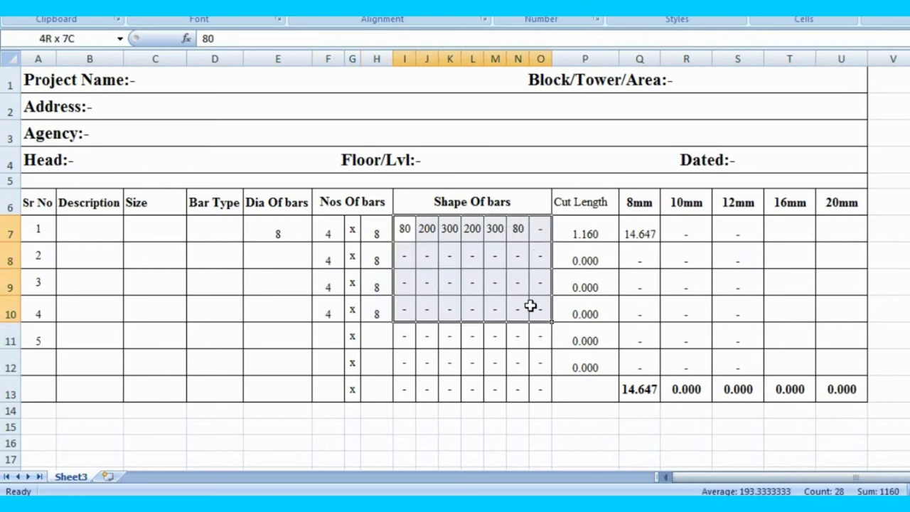
{"action": "key", "text": "ctrl+d"}
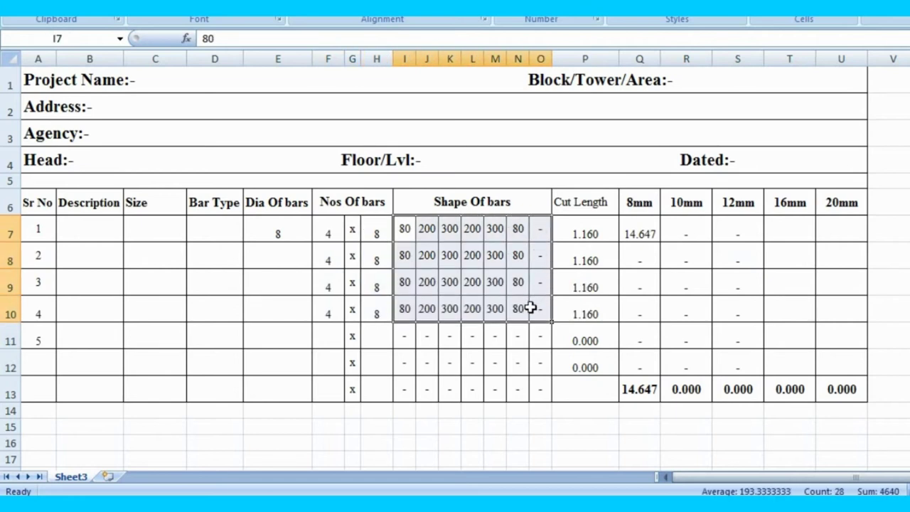
- Enter test diameters 10 in E8 and 12 in E9, giving weights 22.886 and 32.956
{"action": "left_click", "coordinate": [292, 256]}
{"action": "type", "text": "1"}
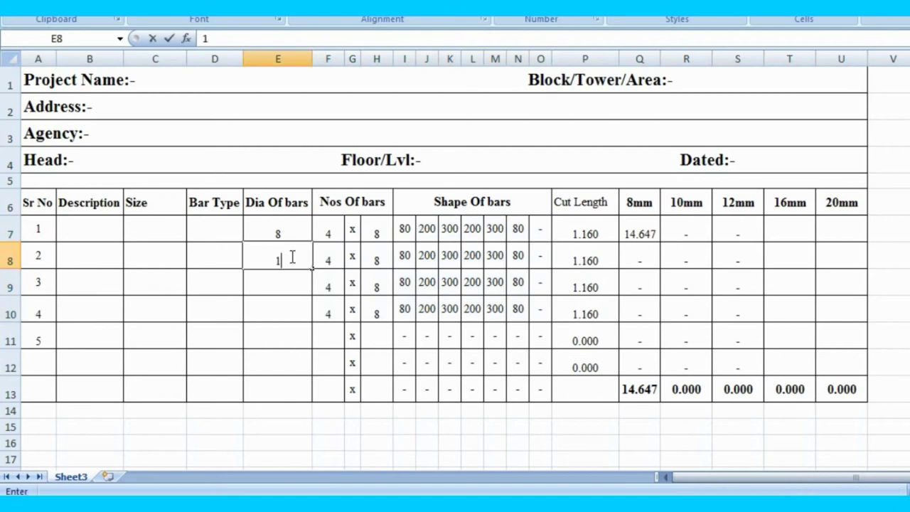
{"action": "type", "text": "0"}
{"action": "left_click", "coordinate": [274, 281]}
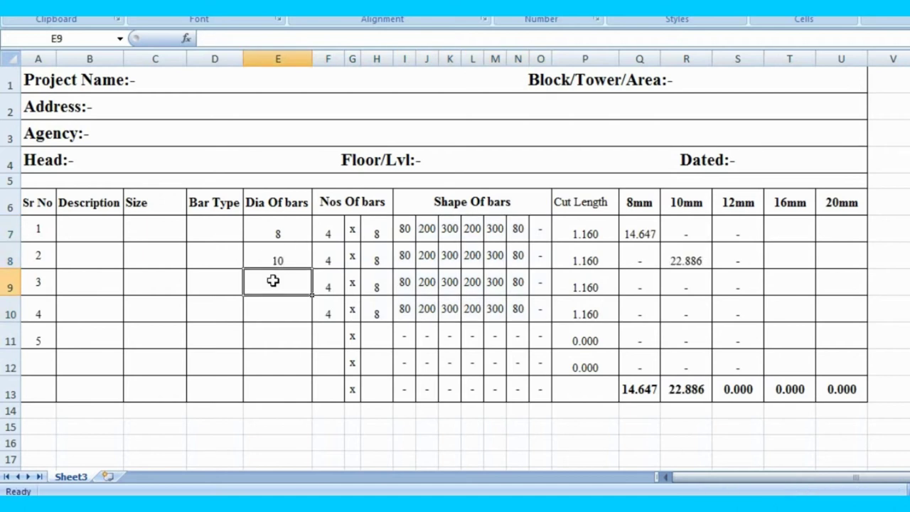
{"action": "type", "text": "1"}
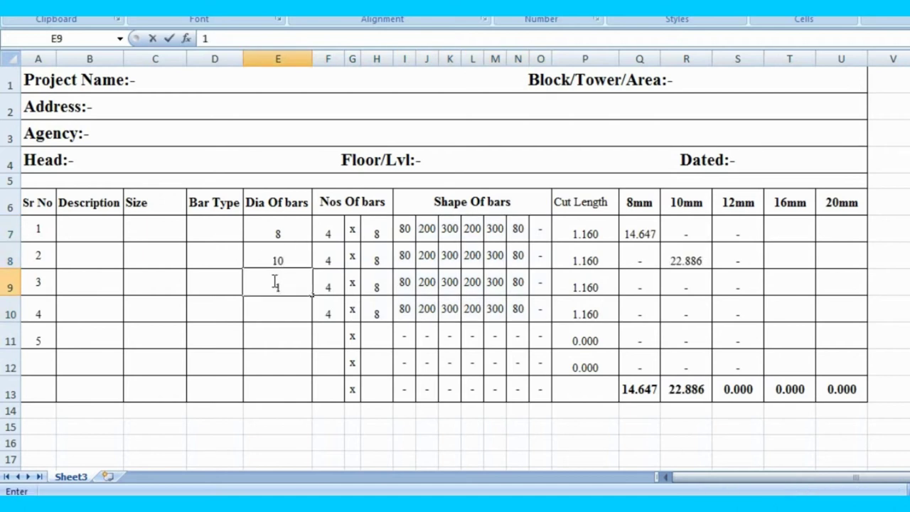
{"action": "type", "text": "2"}
{"action": "left_click", "coordinate": [278, 307]}
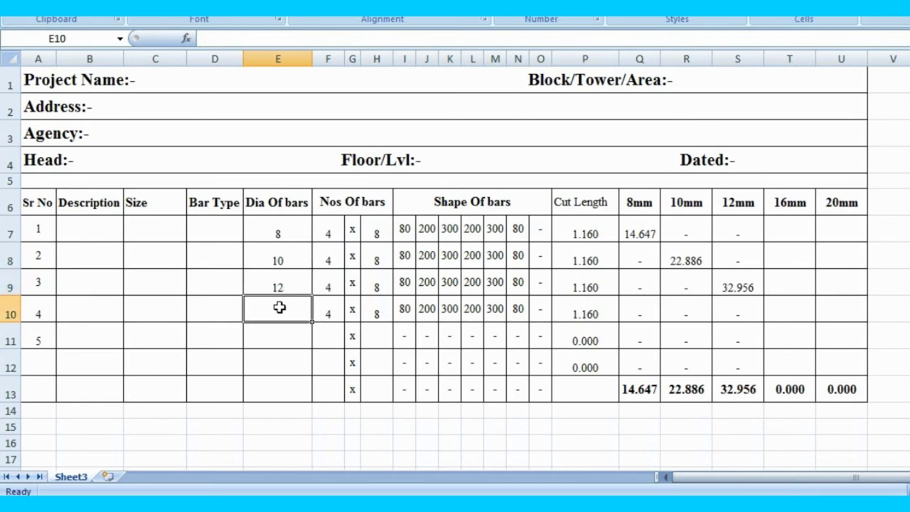